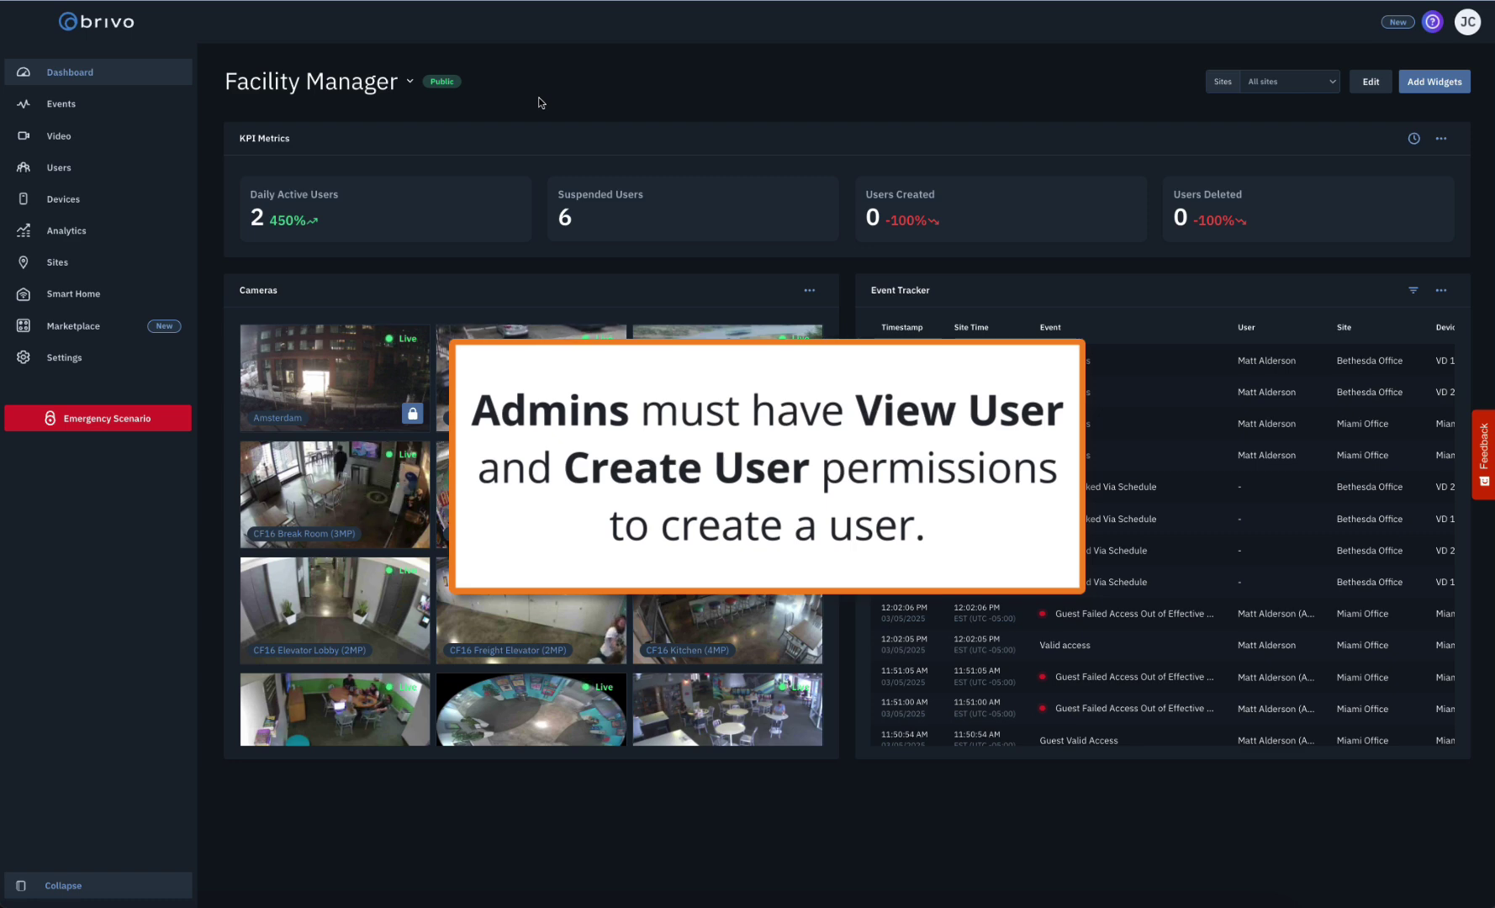
- Load the Users list page showing all 2,105 users
mouse_move(104, 168)
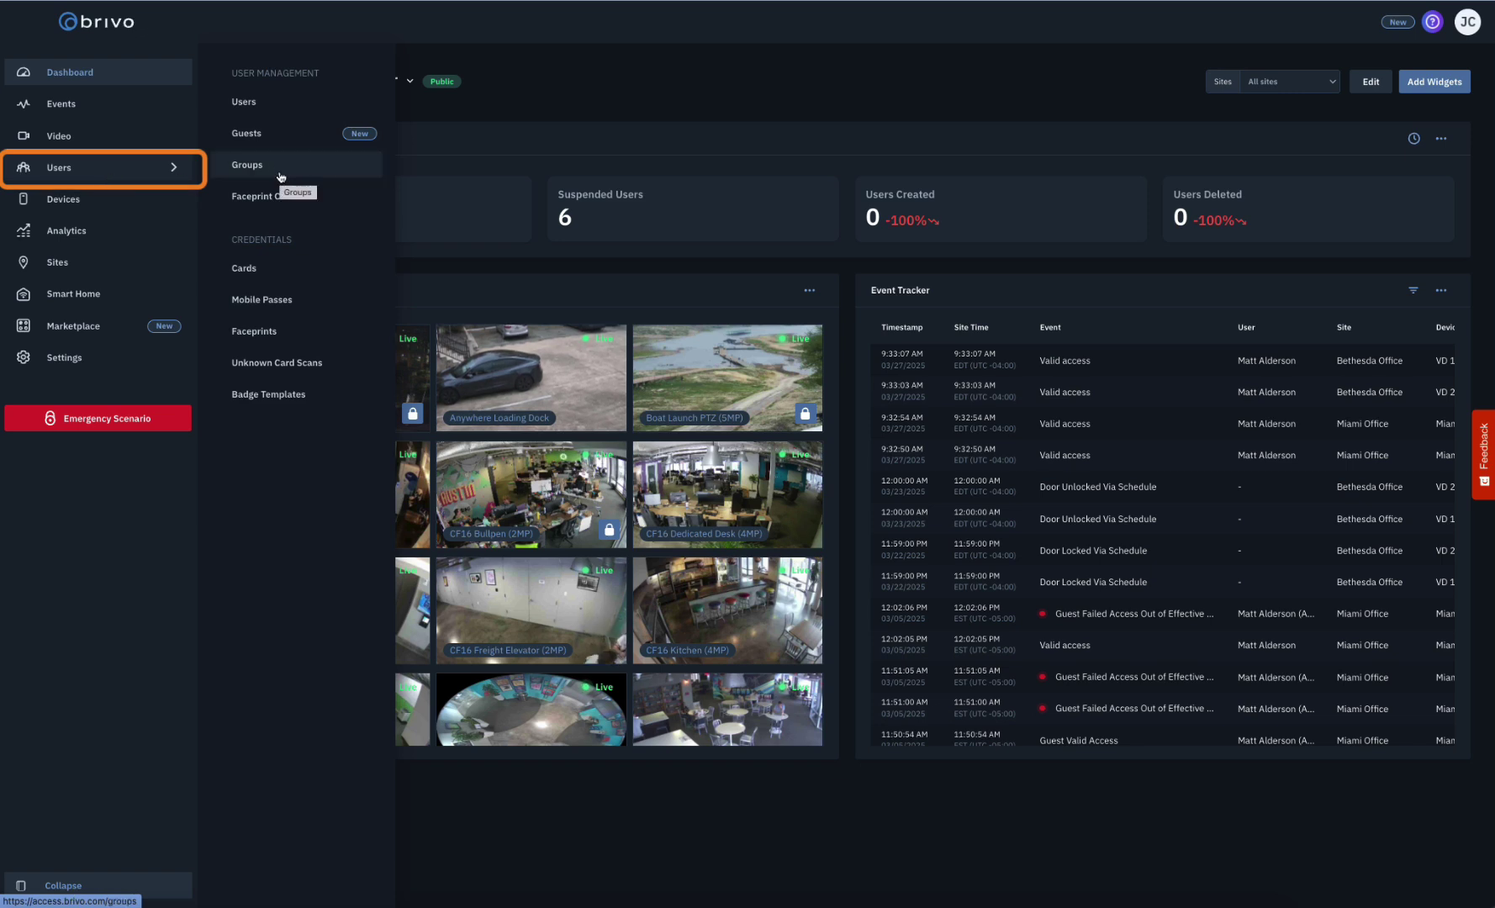
click(278, 110)
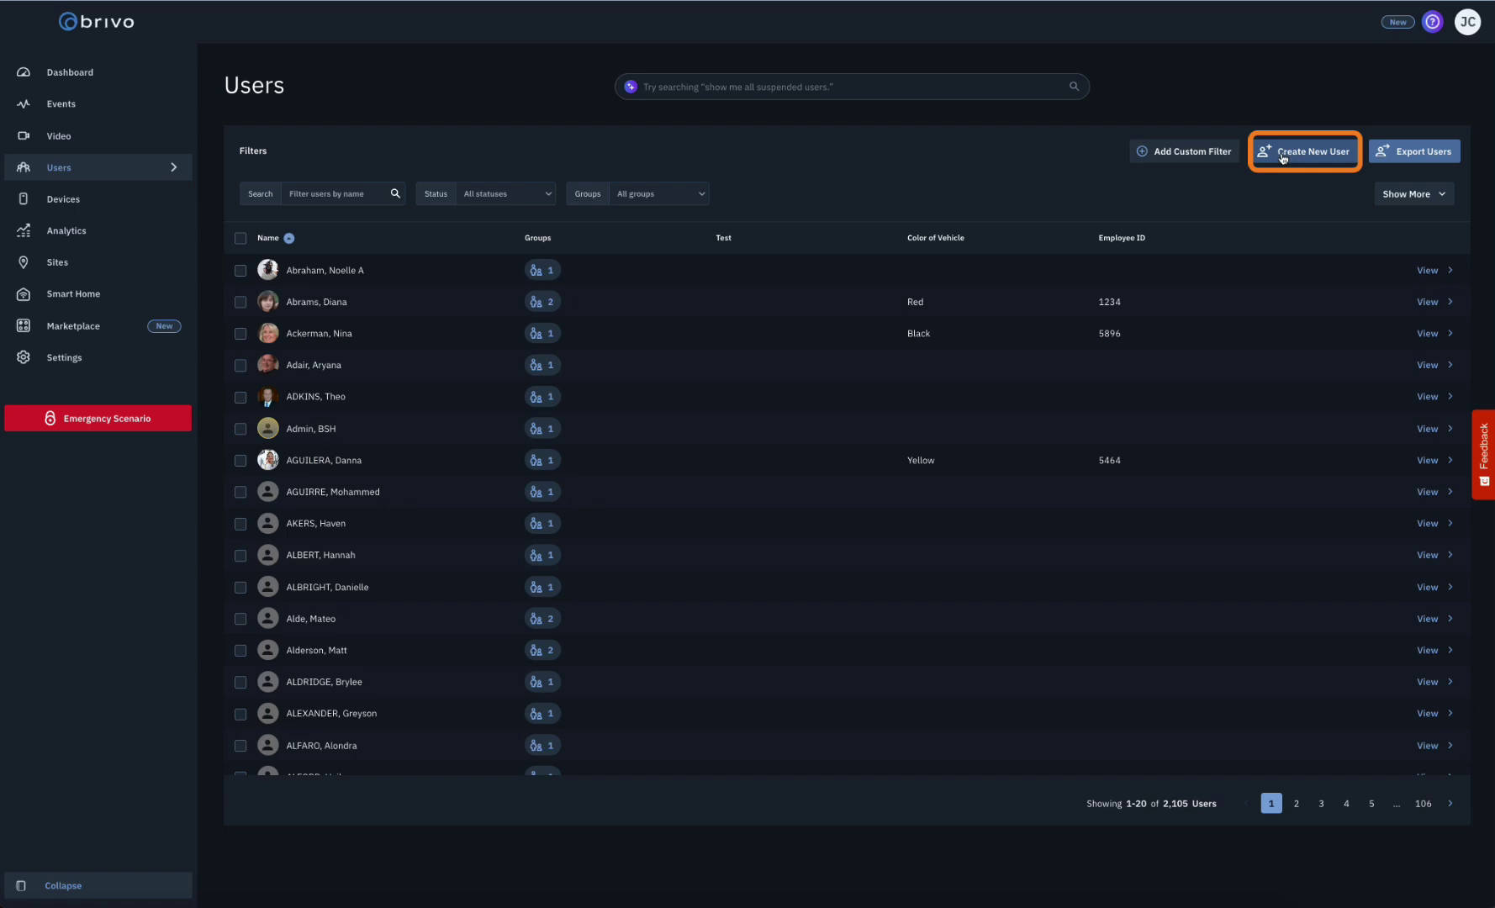
- Start a new user and enter the user's first and last name
click(1282, 154)
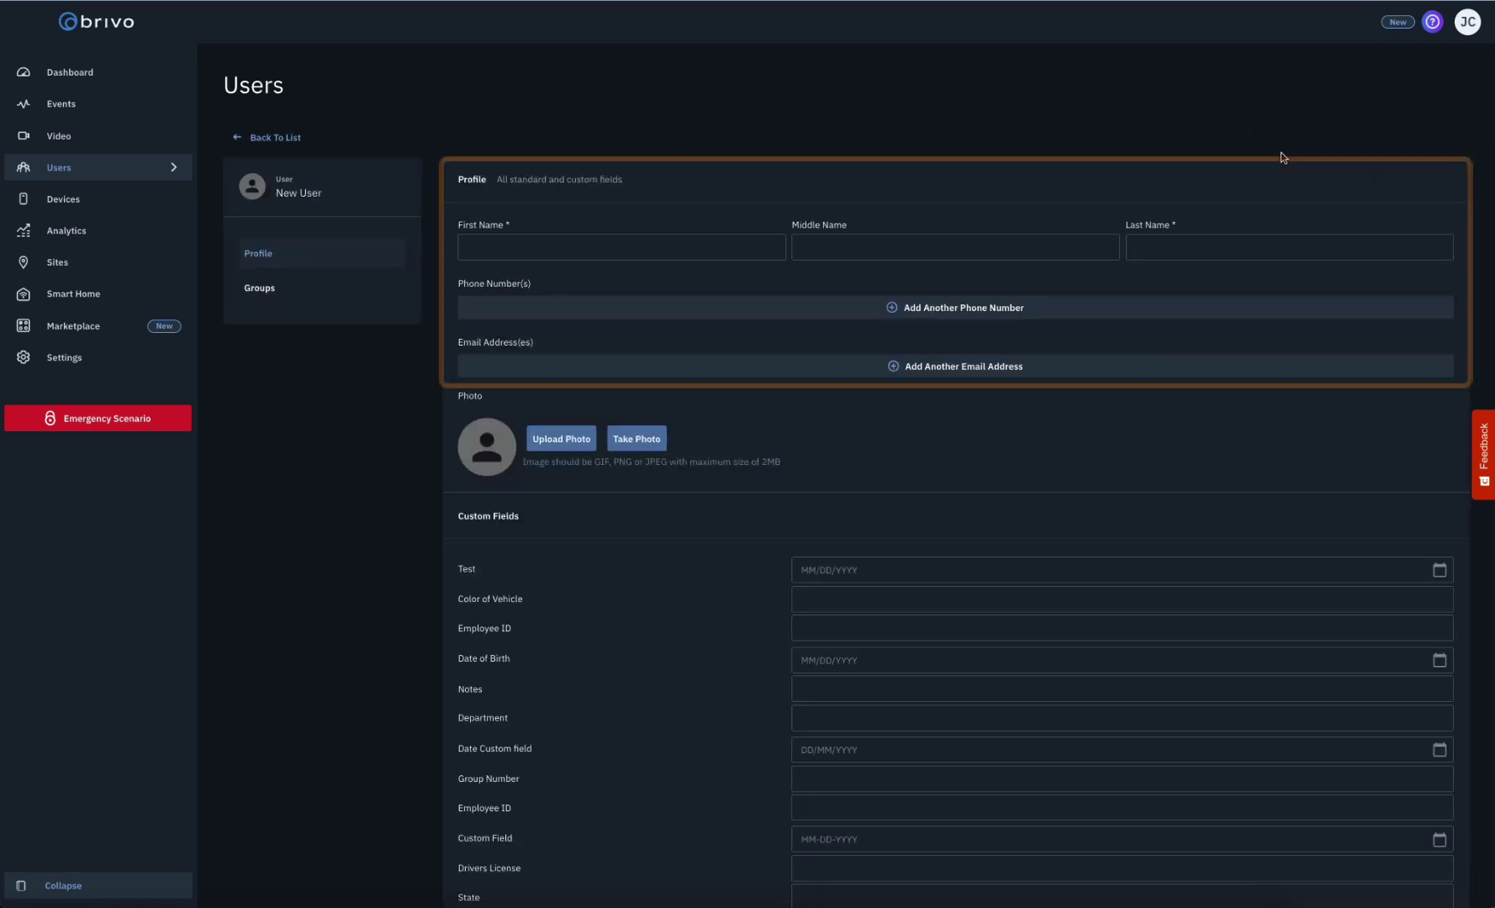
click(668, 244)
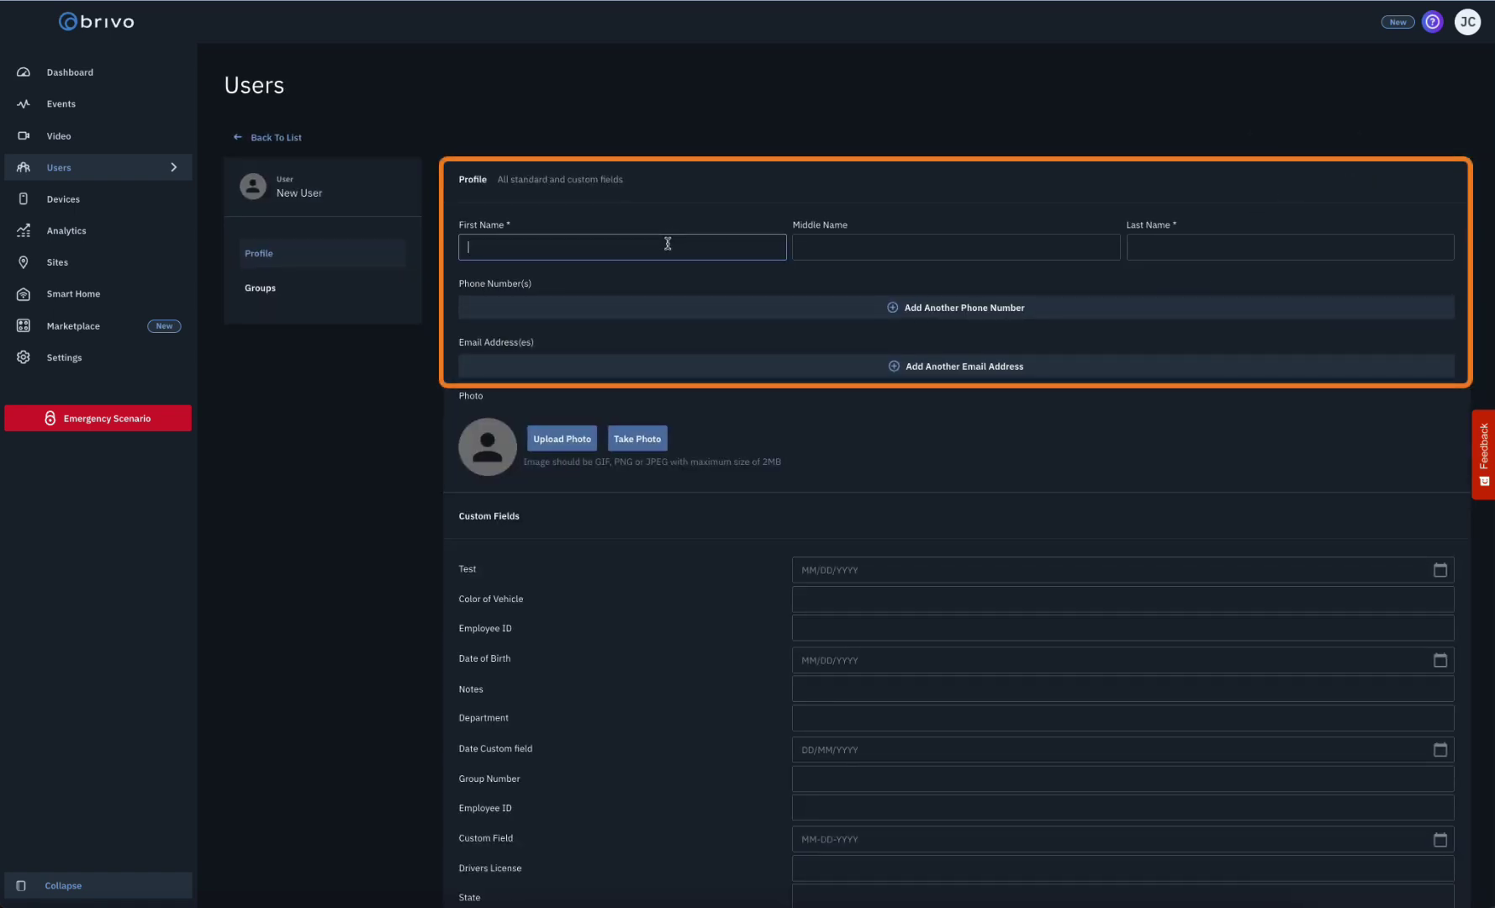
text(Brivo)
key(Tab)
key(Tab)
text(User)
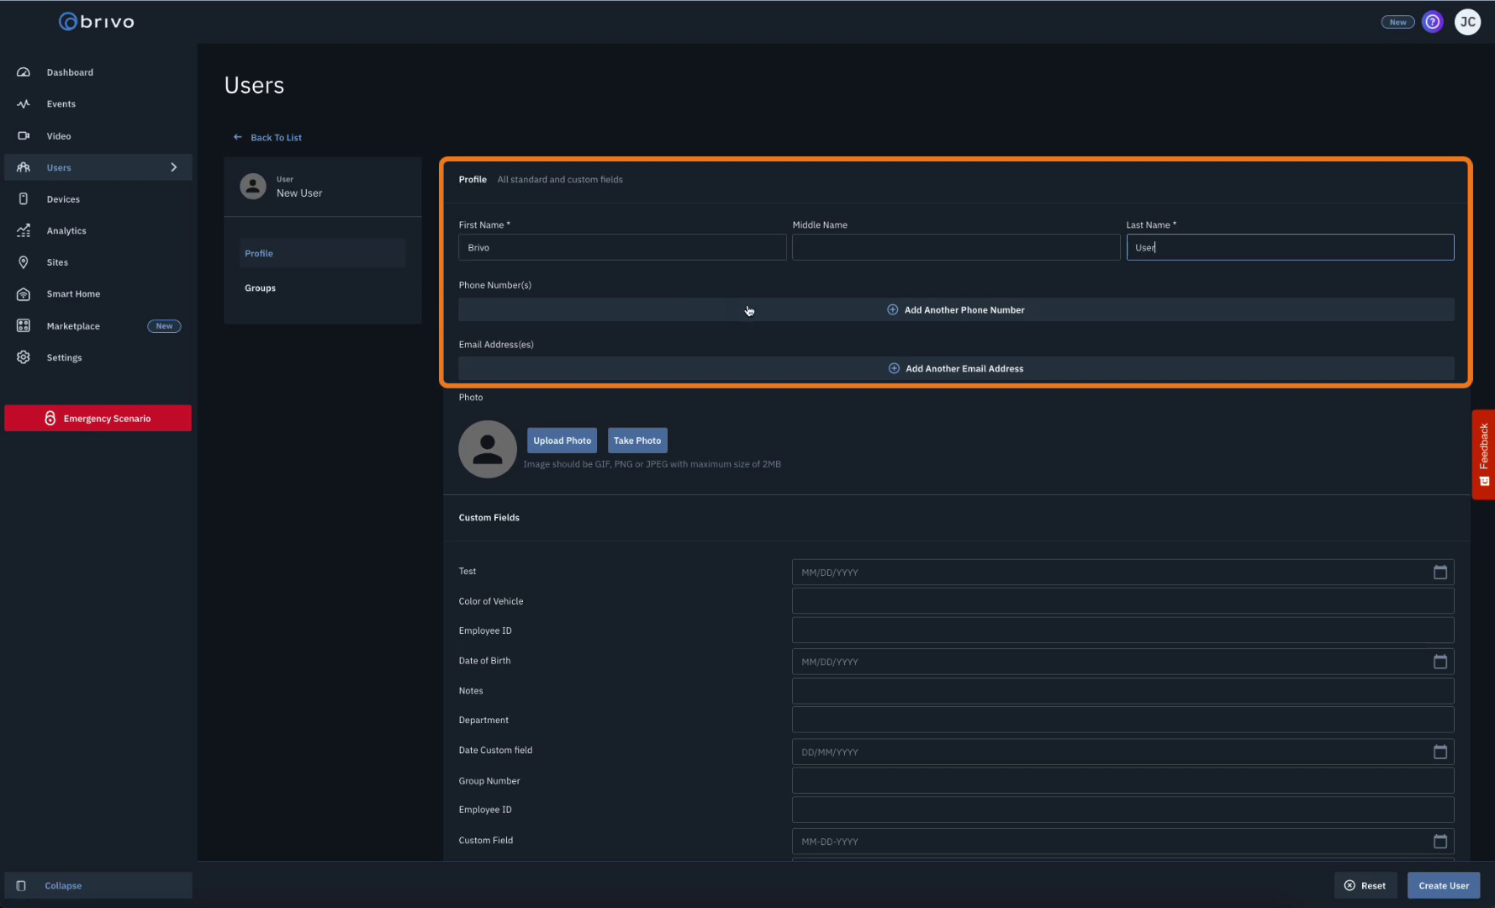
- Add the user's work phone number and paste in their work e-mail address
click(777, 309)
click(780, 306)
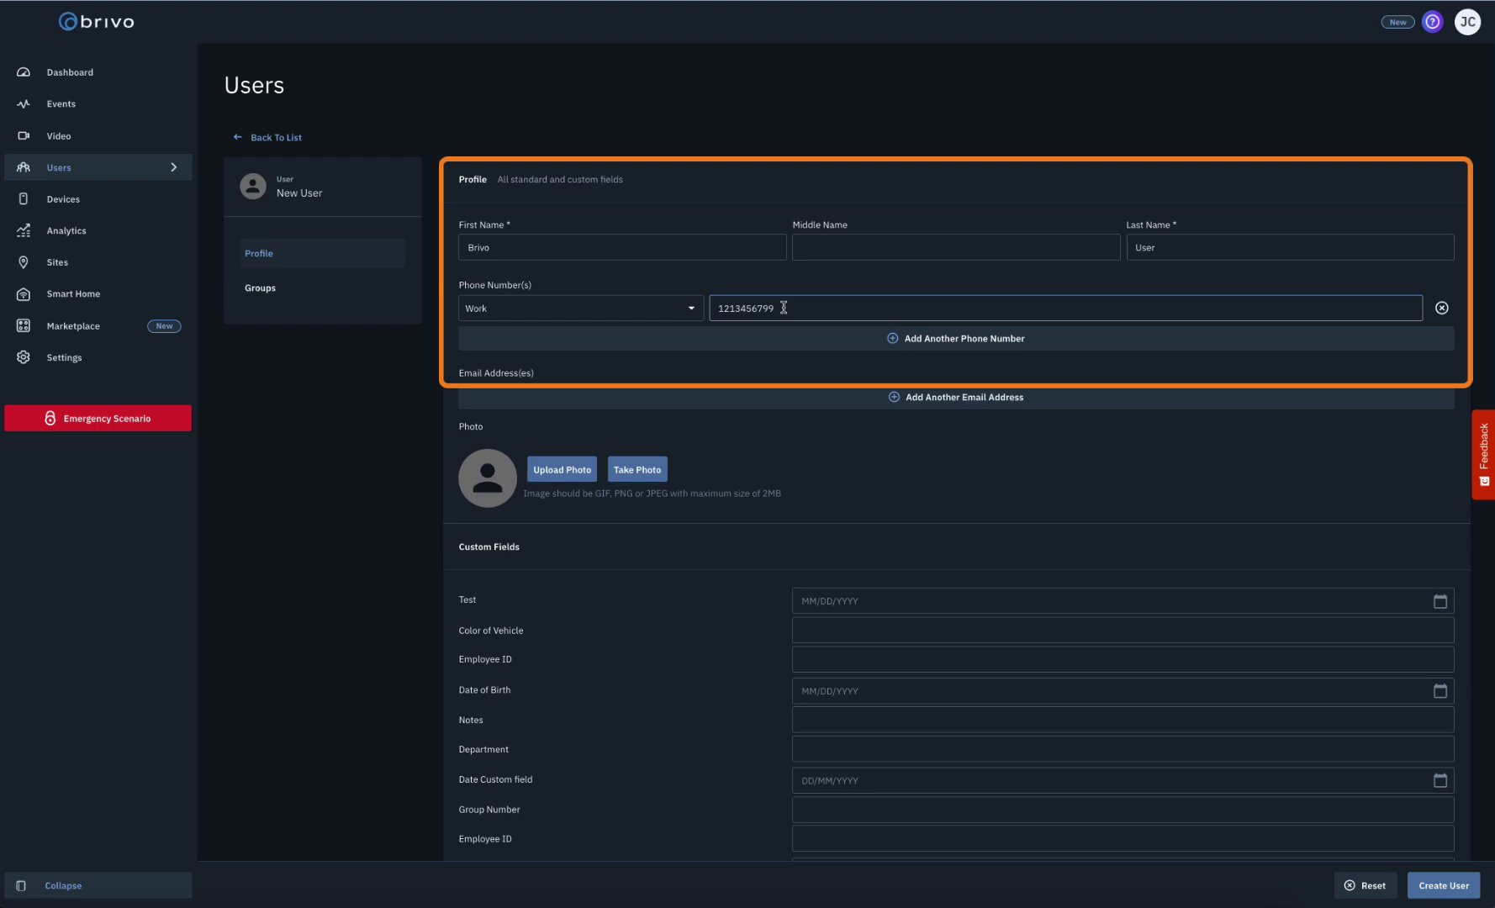
click(901, 397)
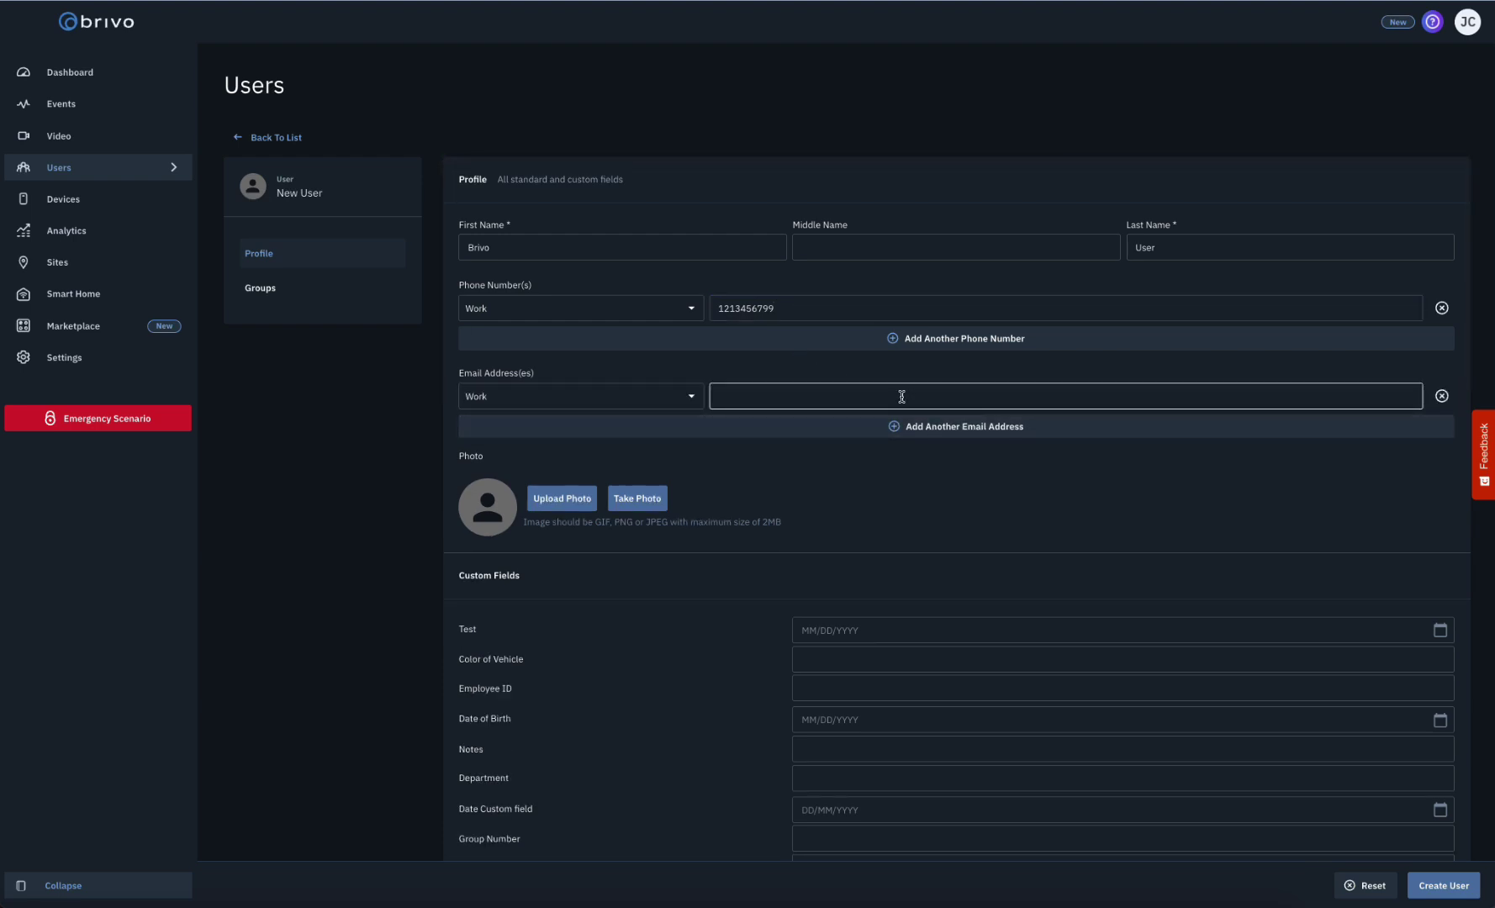
key(ctrl+v)
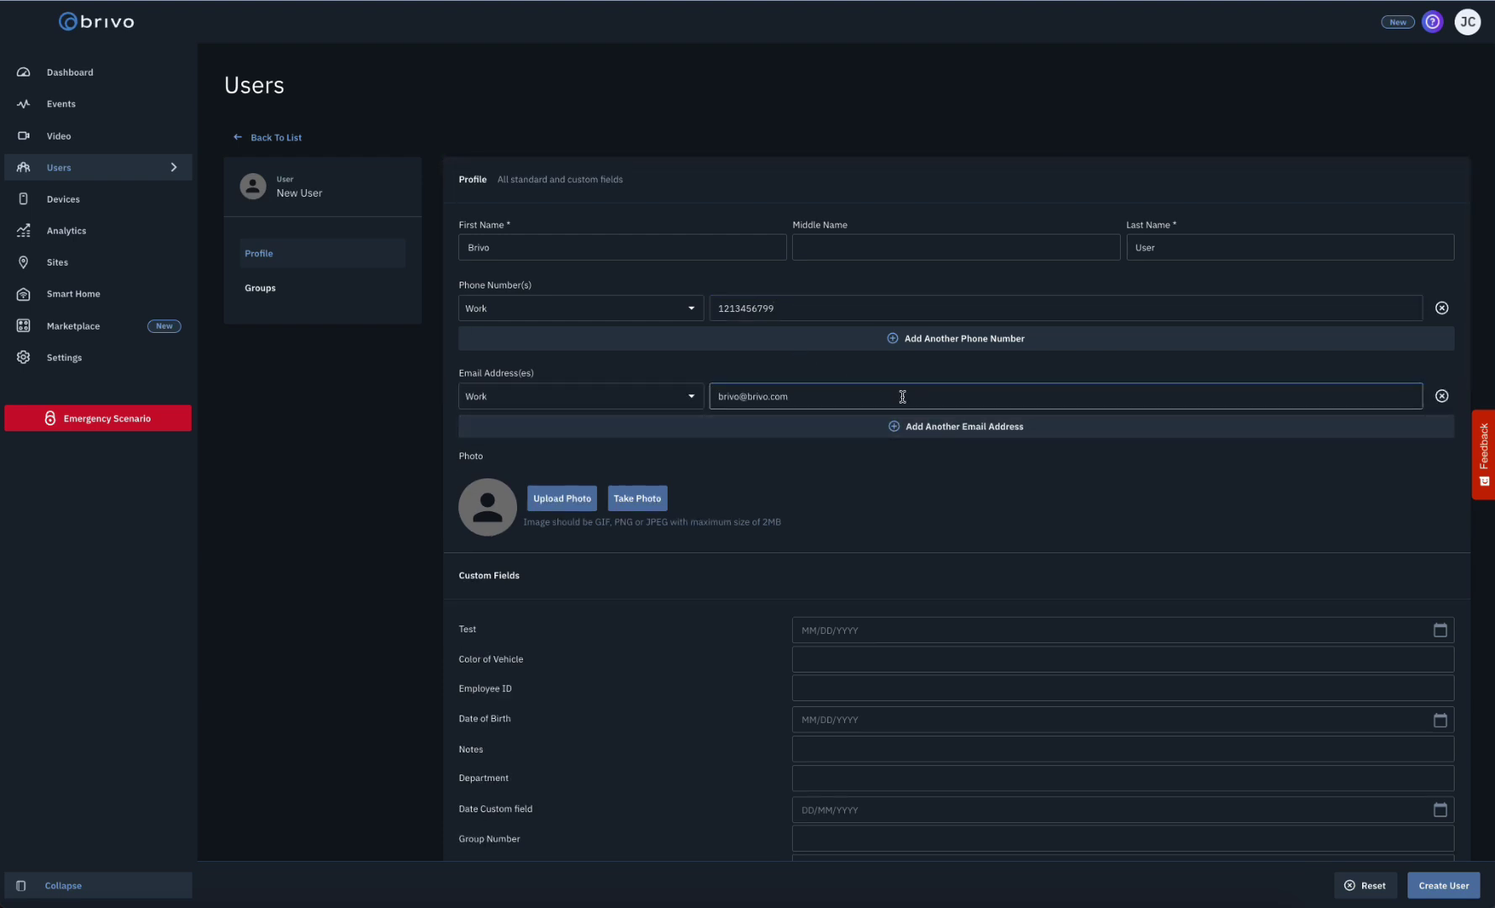
click(896, 475)
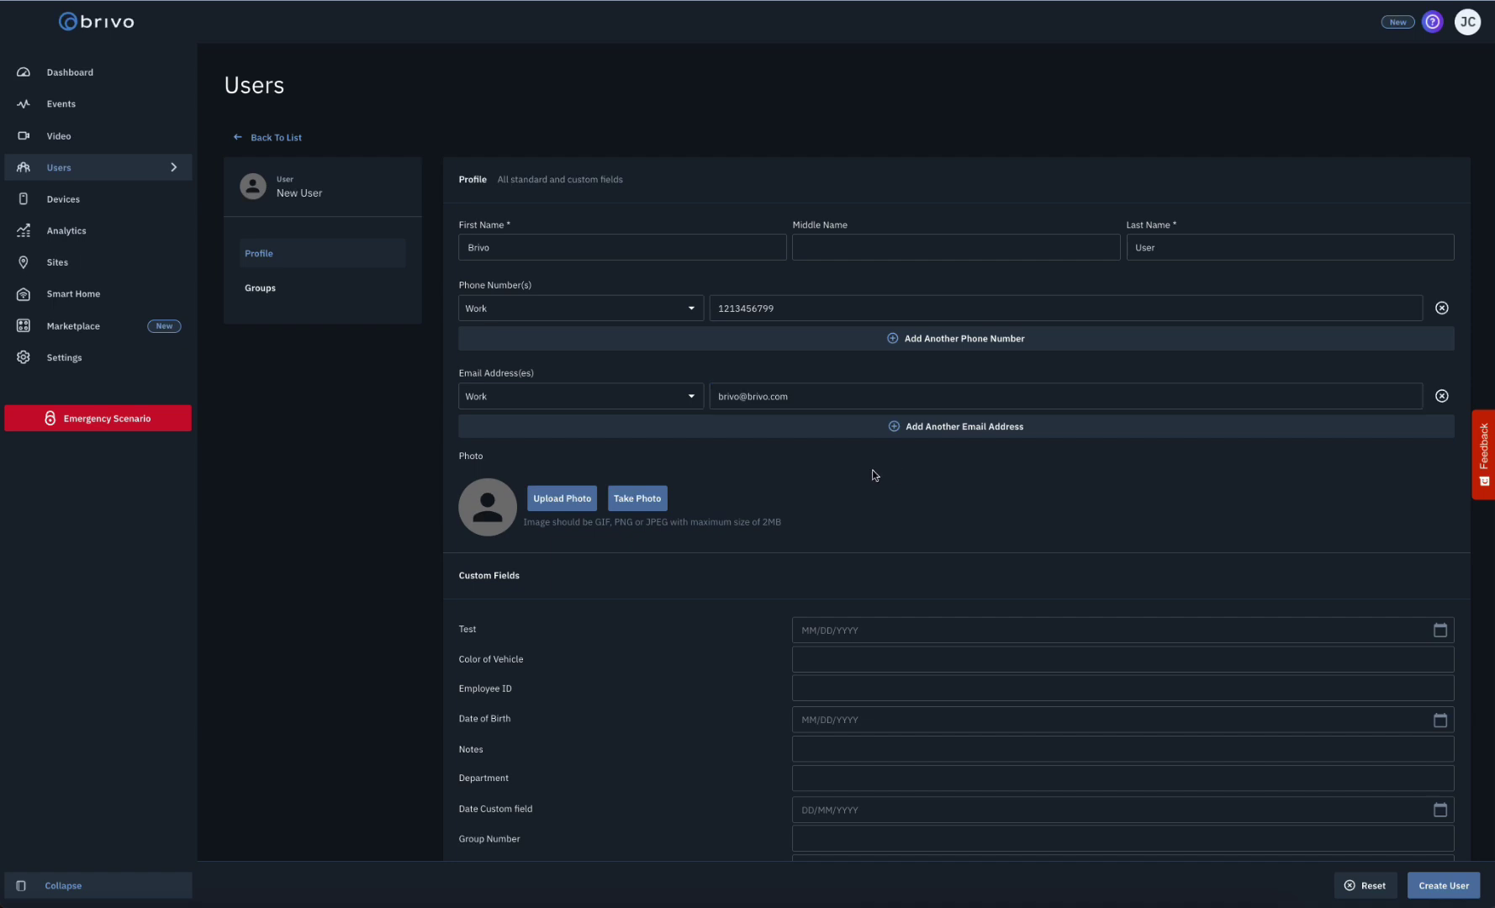
scroll(874, 475, down, 20)
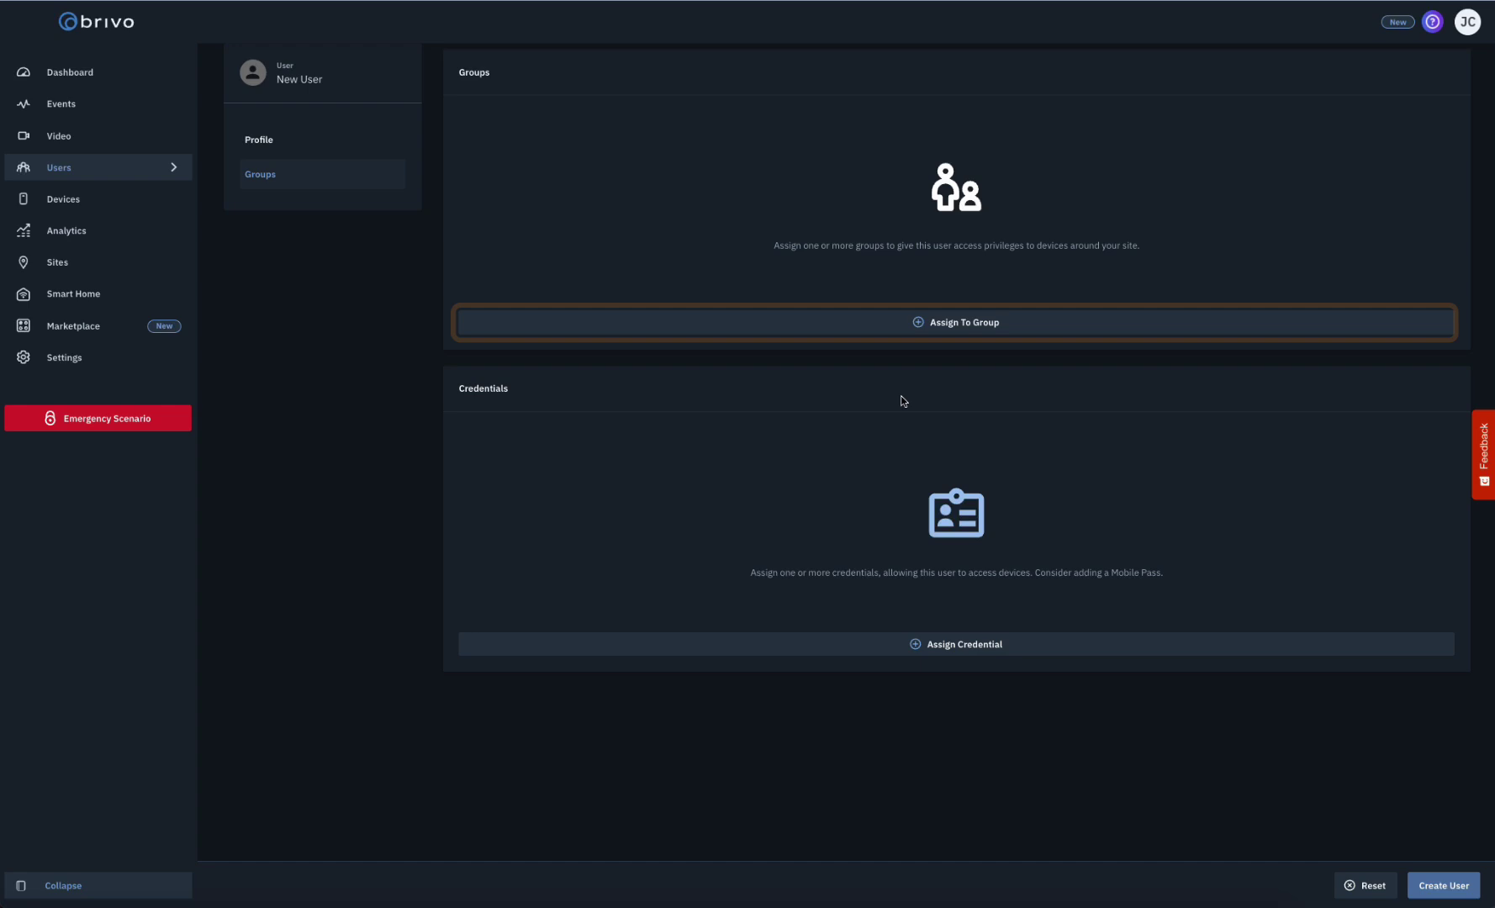
- Assign the user to All Access and Atlanta office, leaving Arming Group unassigned
click(907, 329)
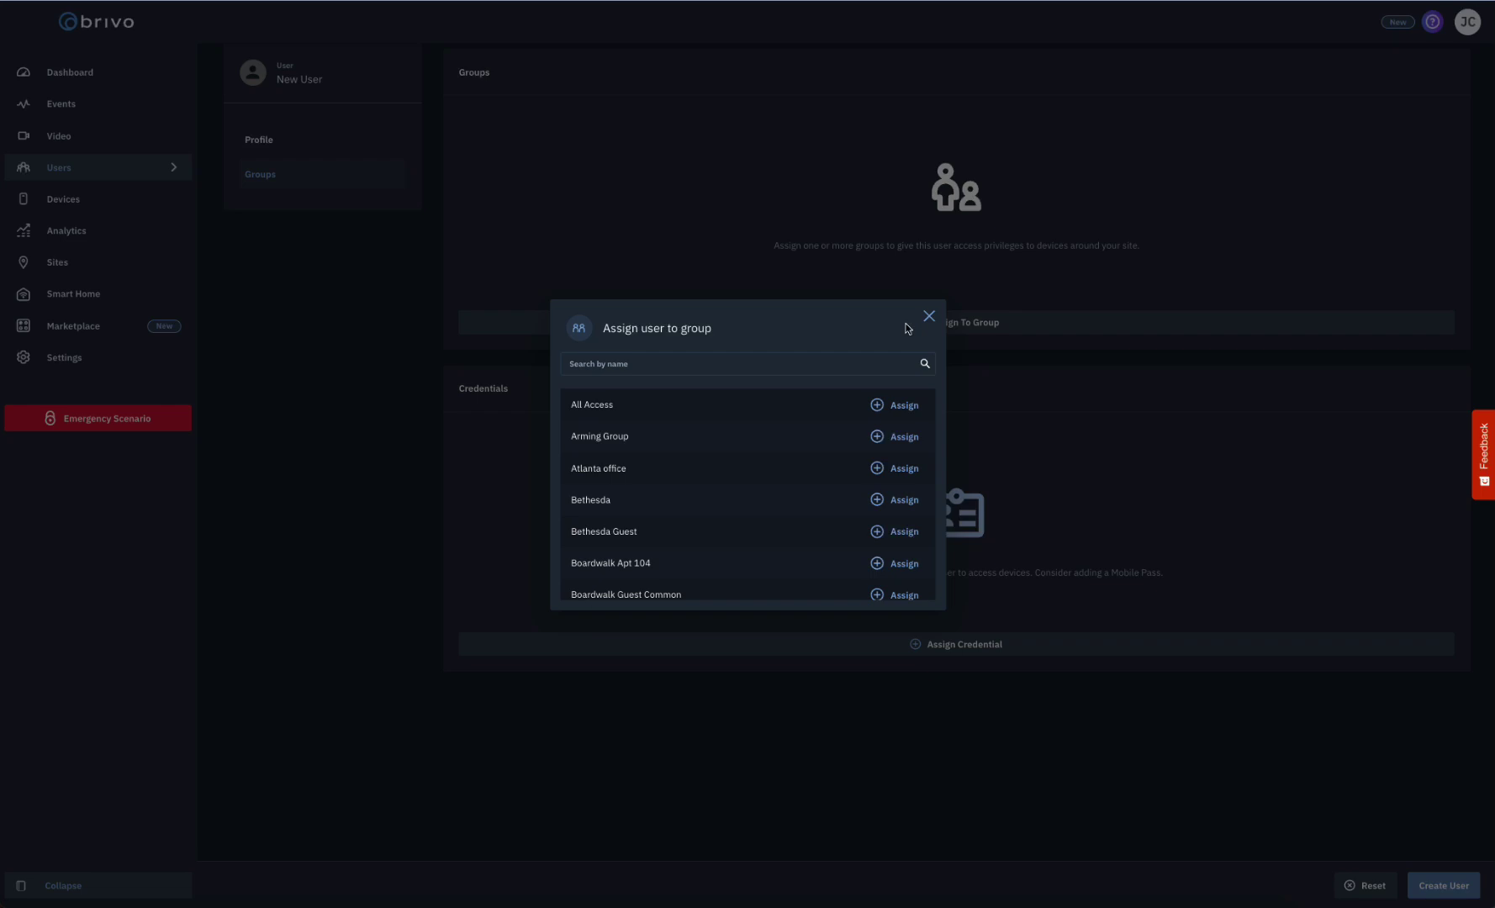
click(893, 410)
click(892, 442)
click(892, 472)
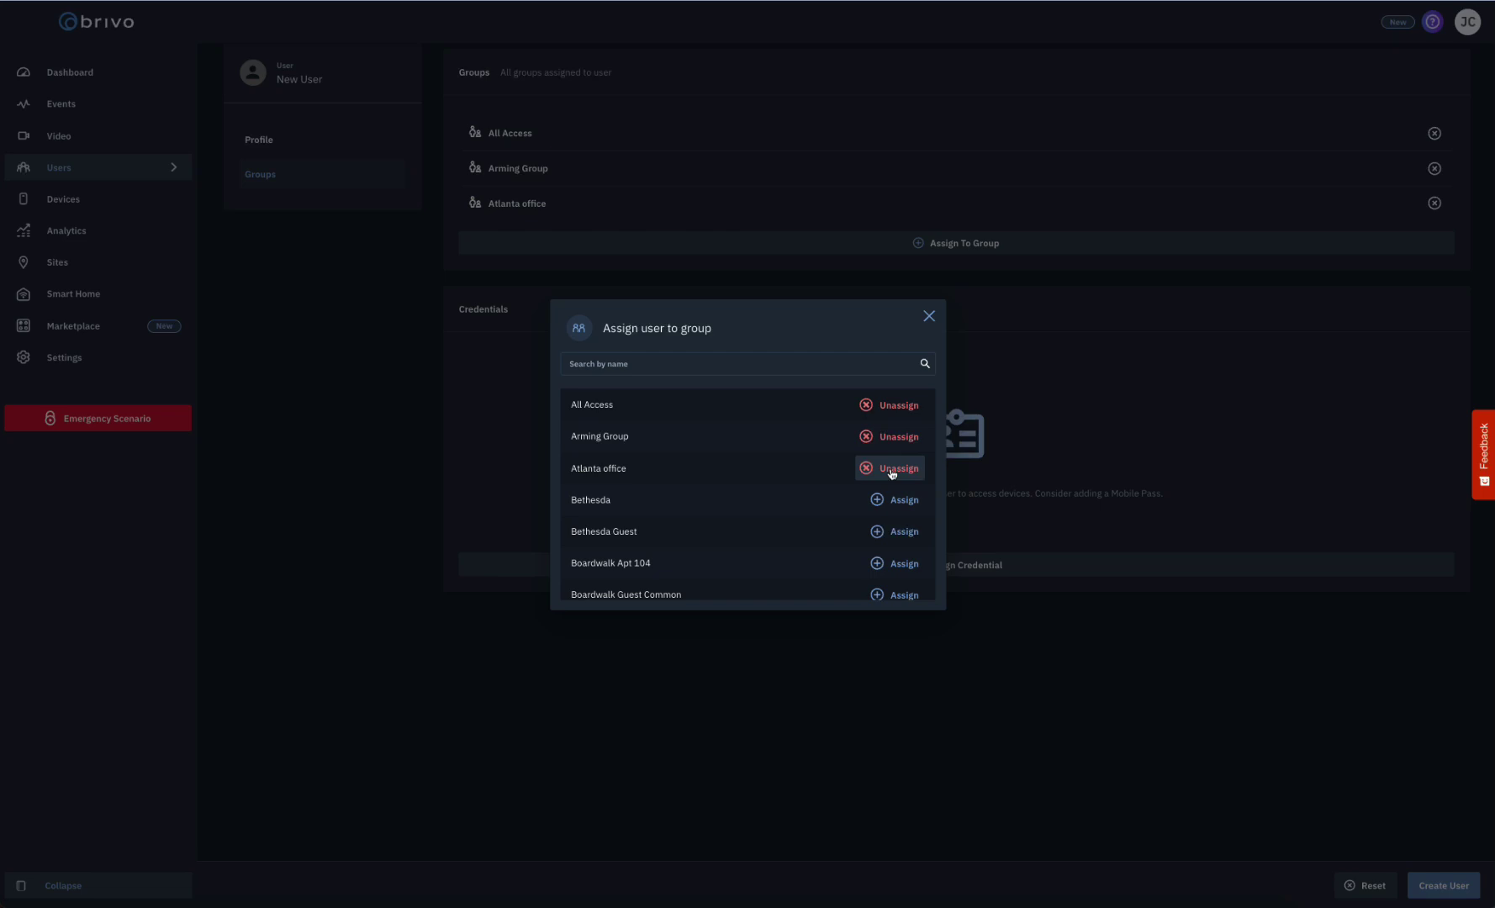
click(892, 442)
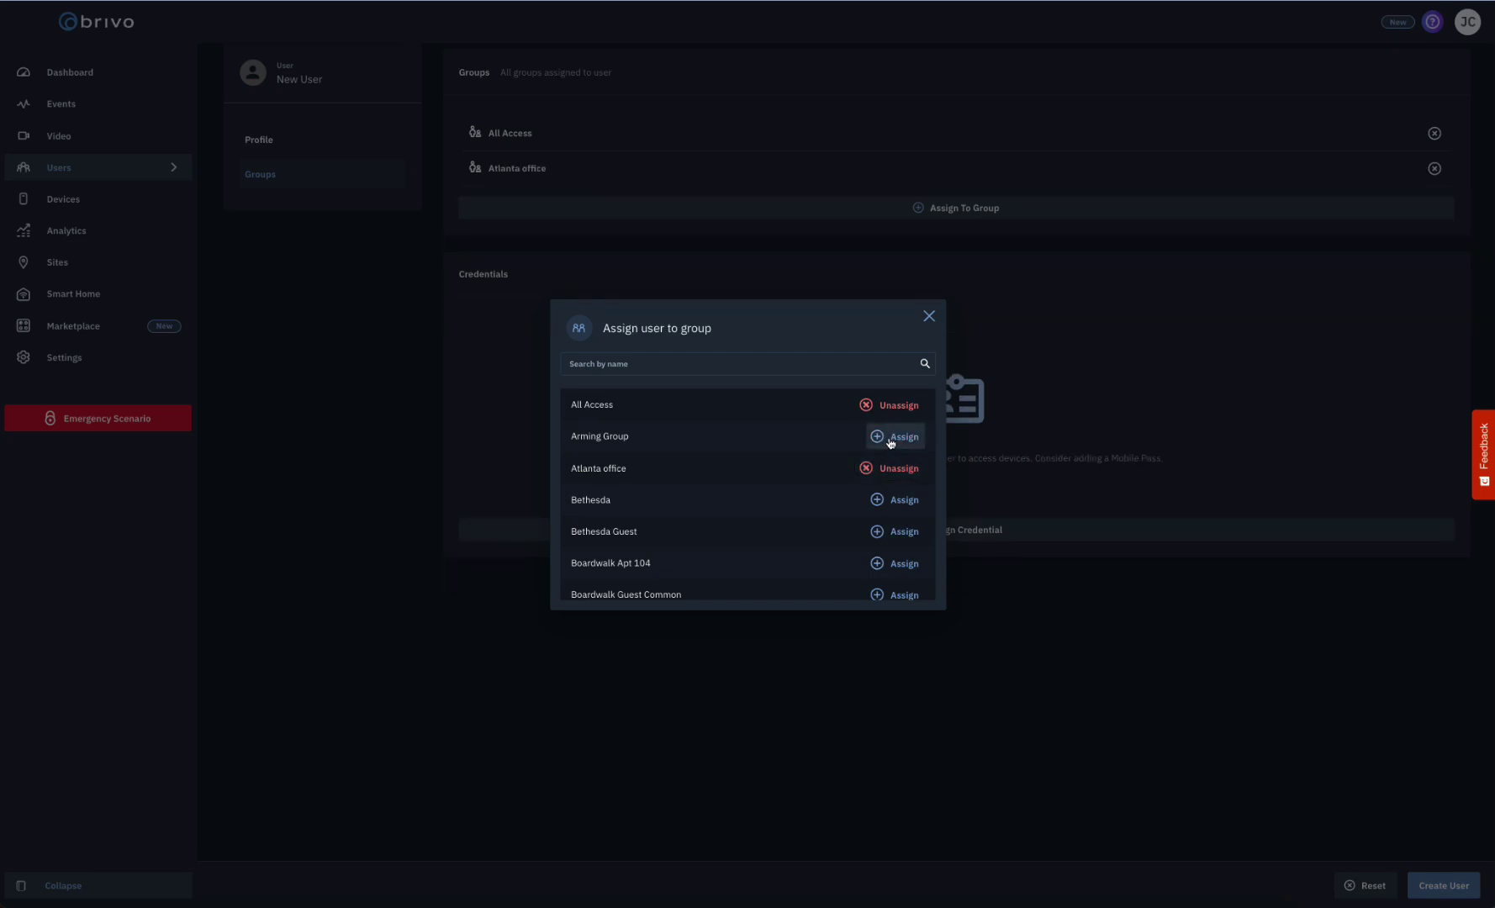
click(929, 317)
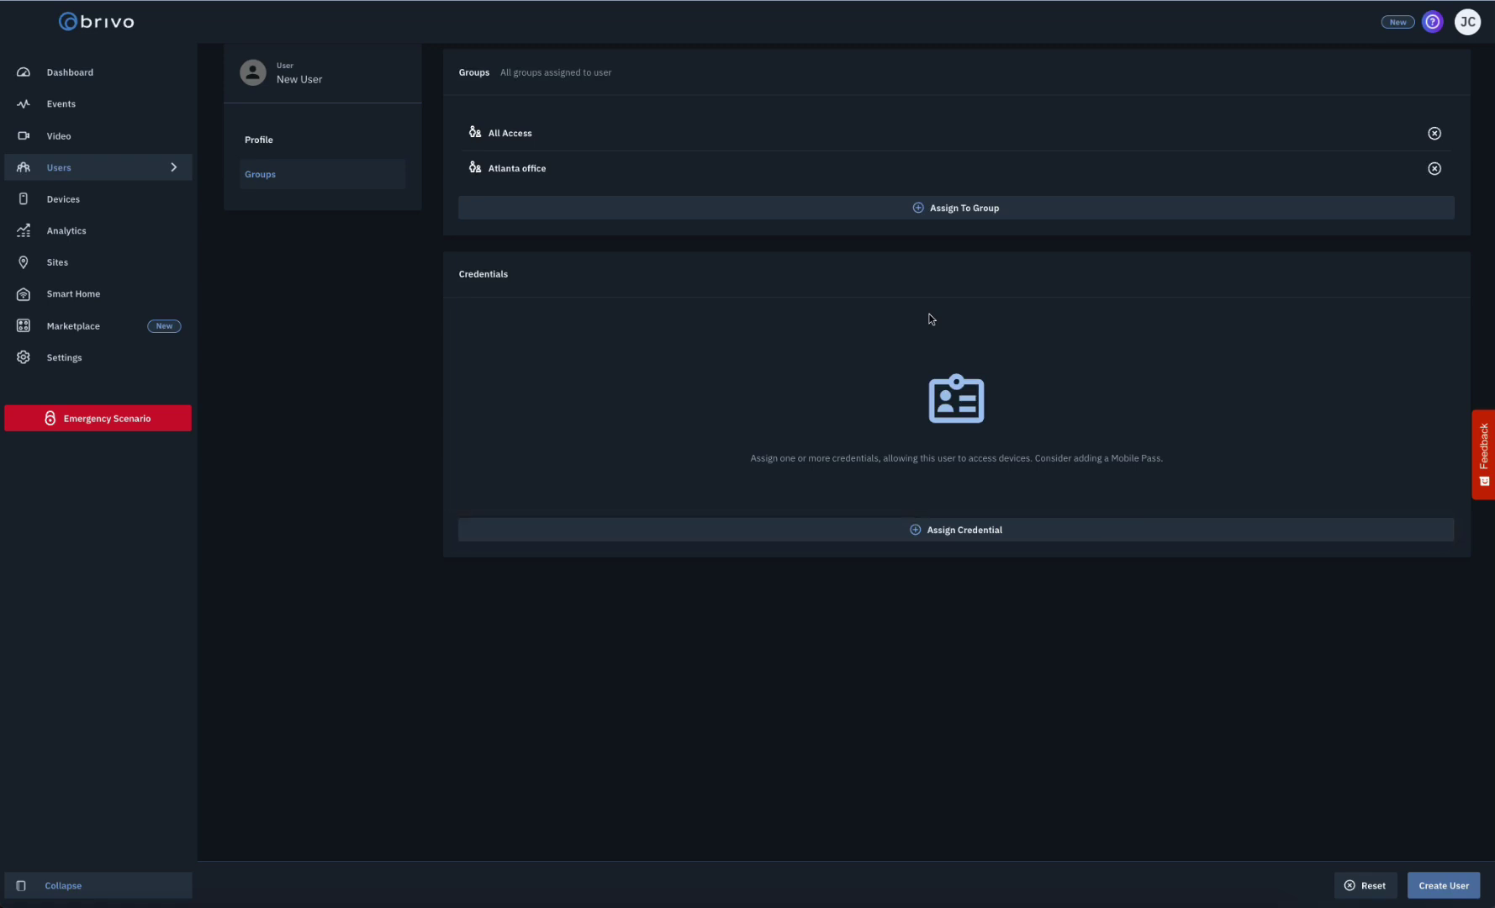
- Assign Standard 26 Bit card 2 (facility code 100), effective 04/01/2025 03:34 PM
click(950, 530)
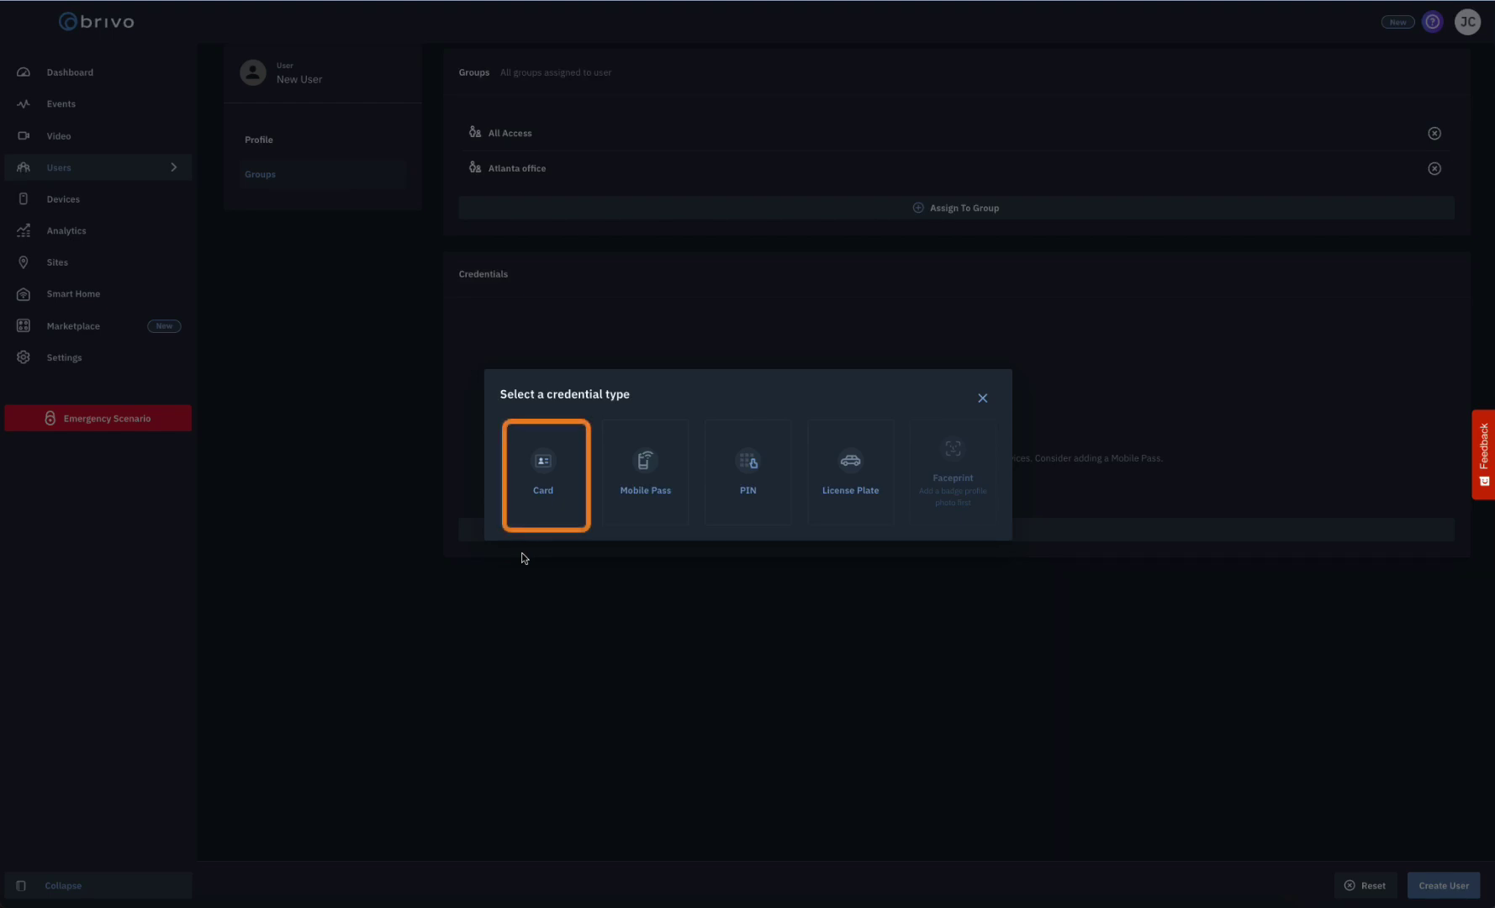
click(526, 488)
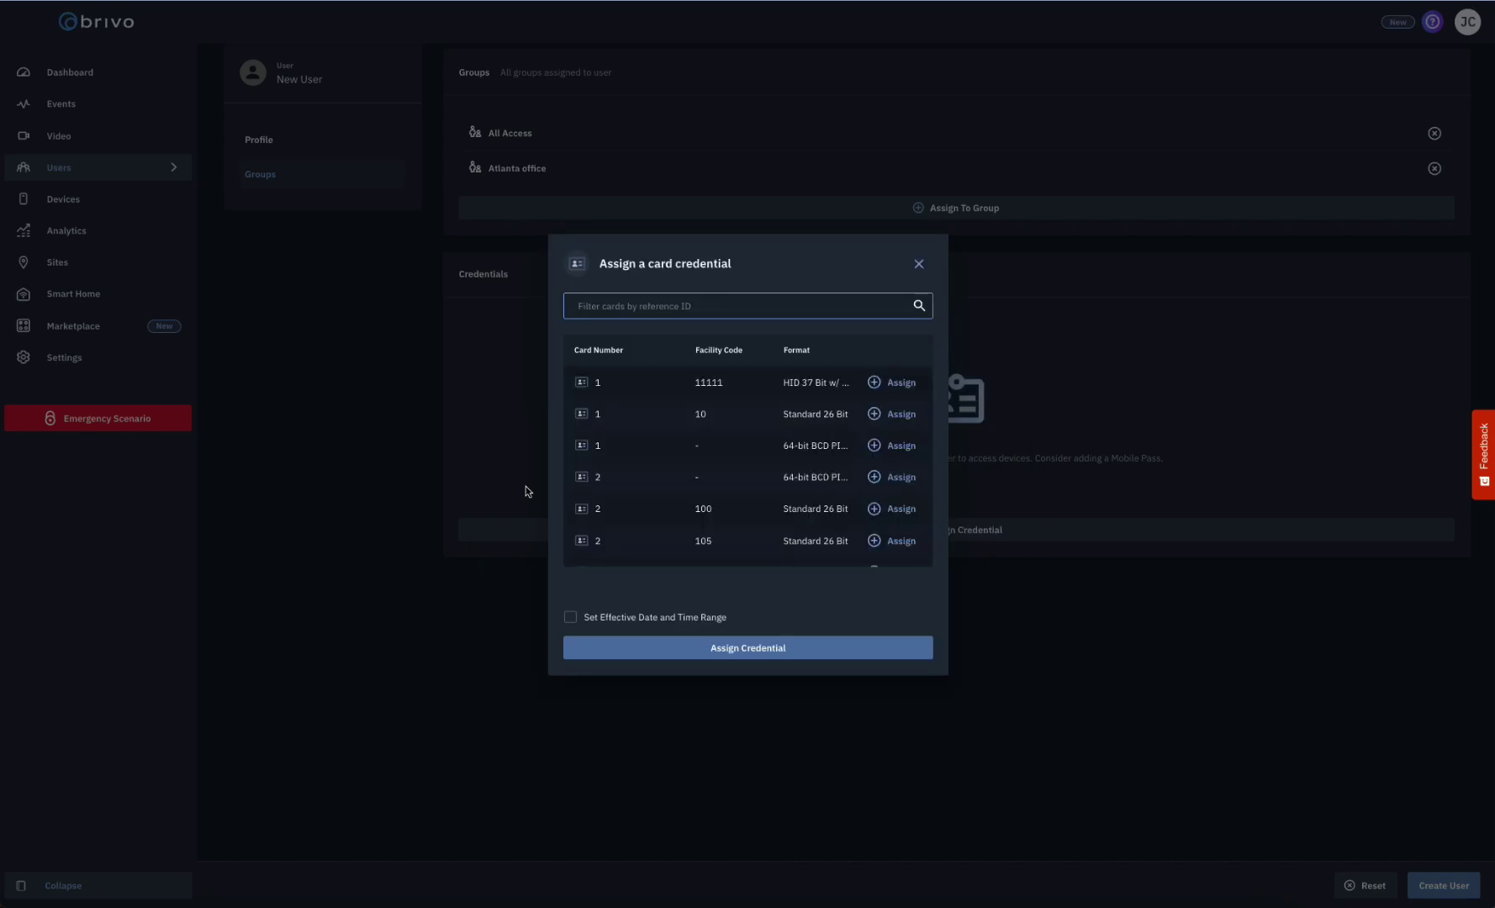
click(878, 512)
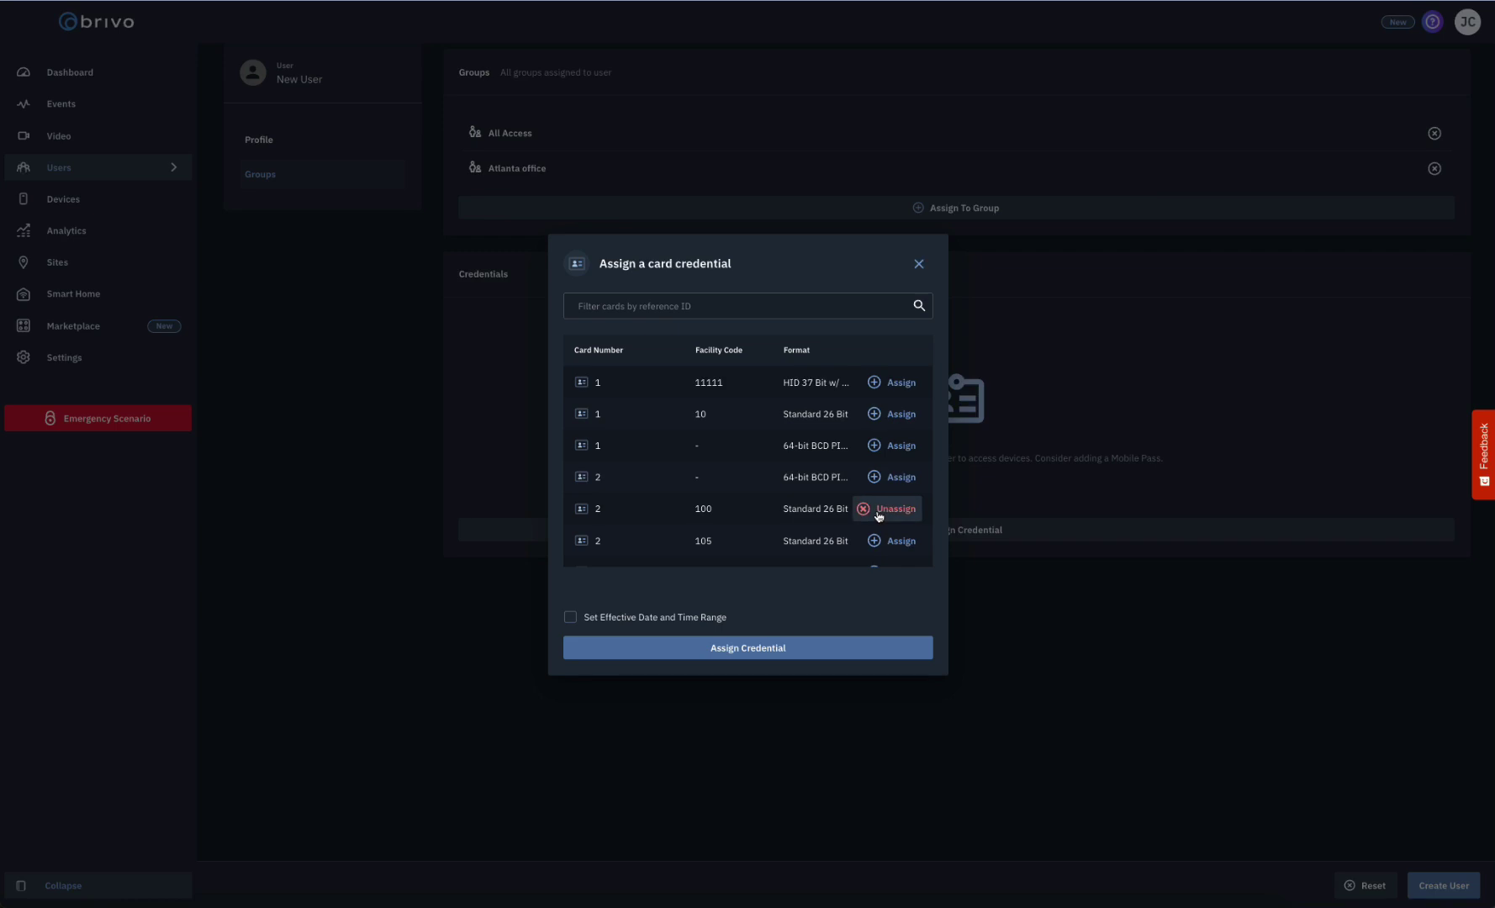
click(874, 648)
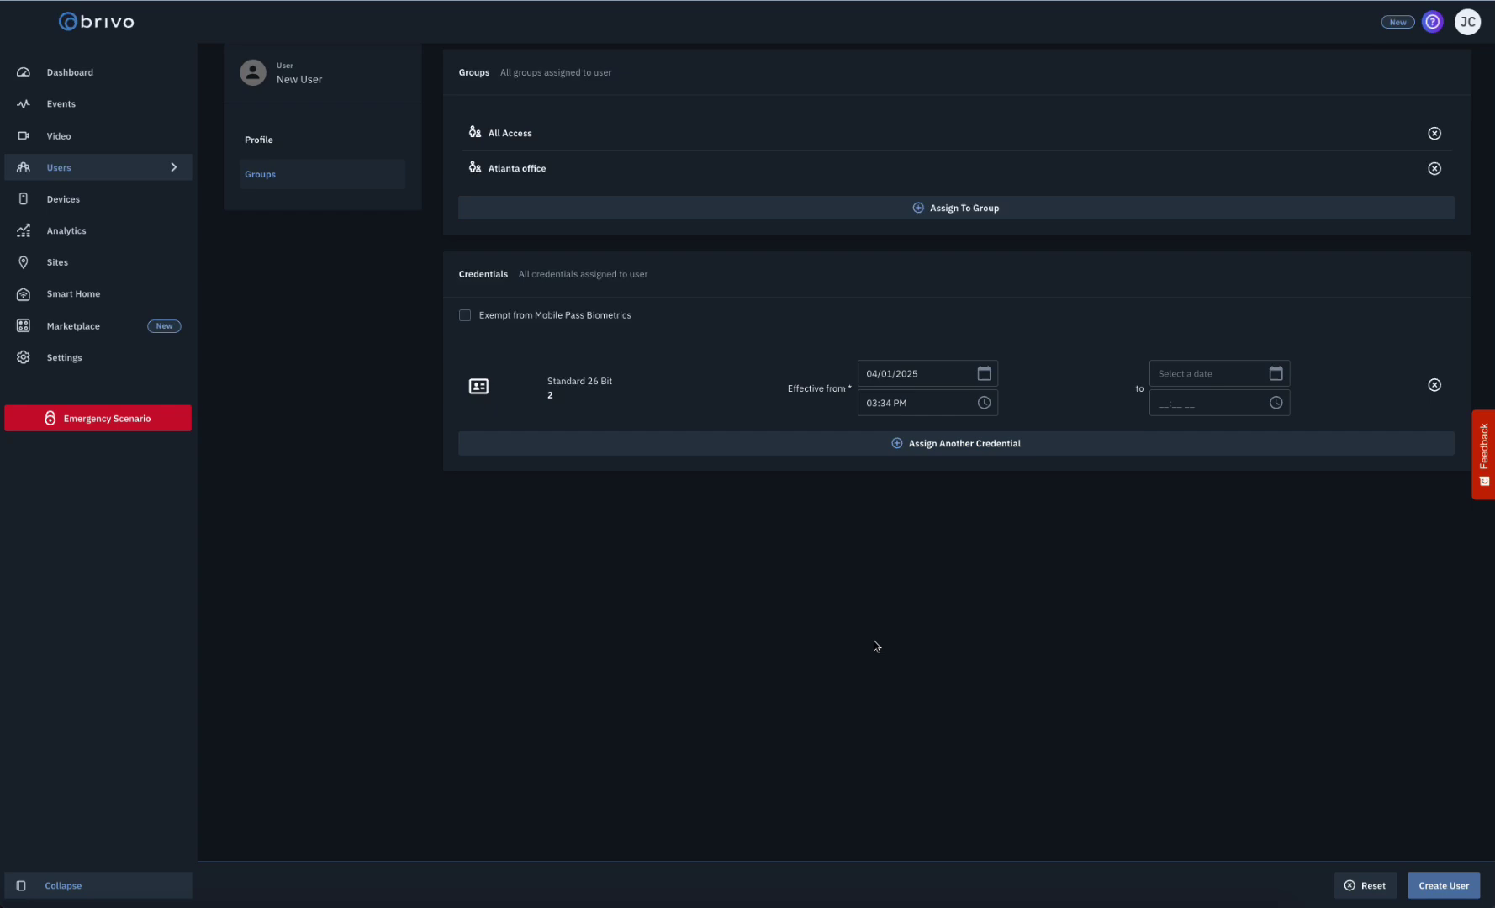
click(897, 446)
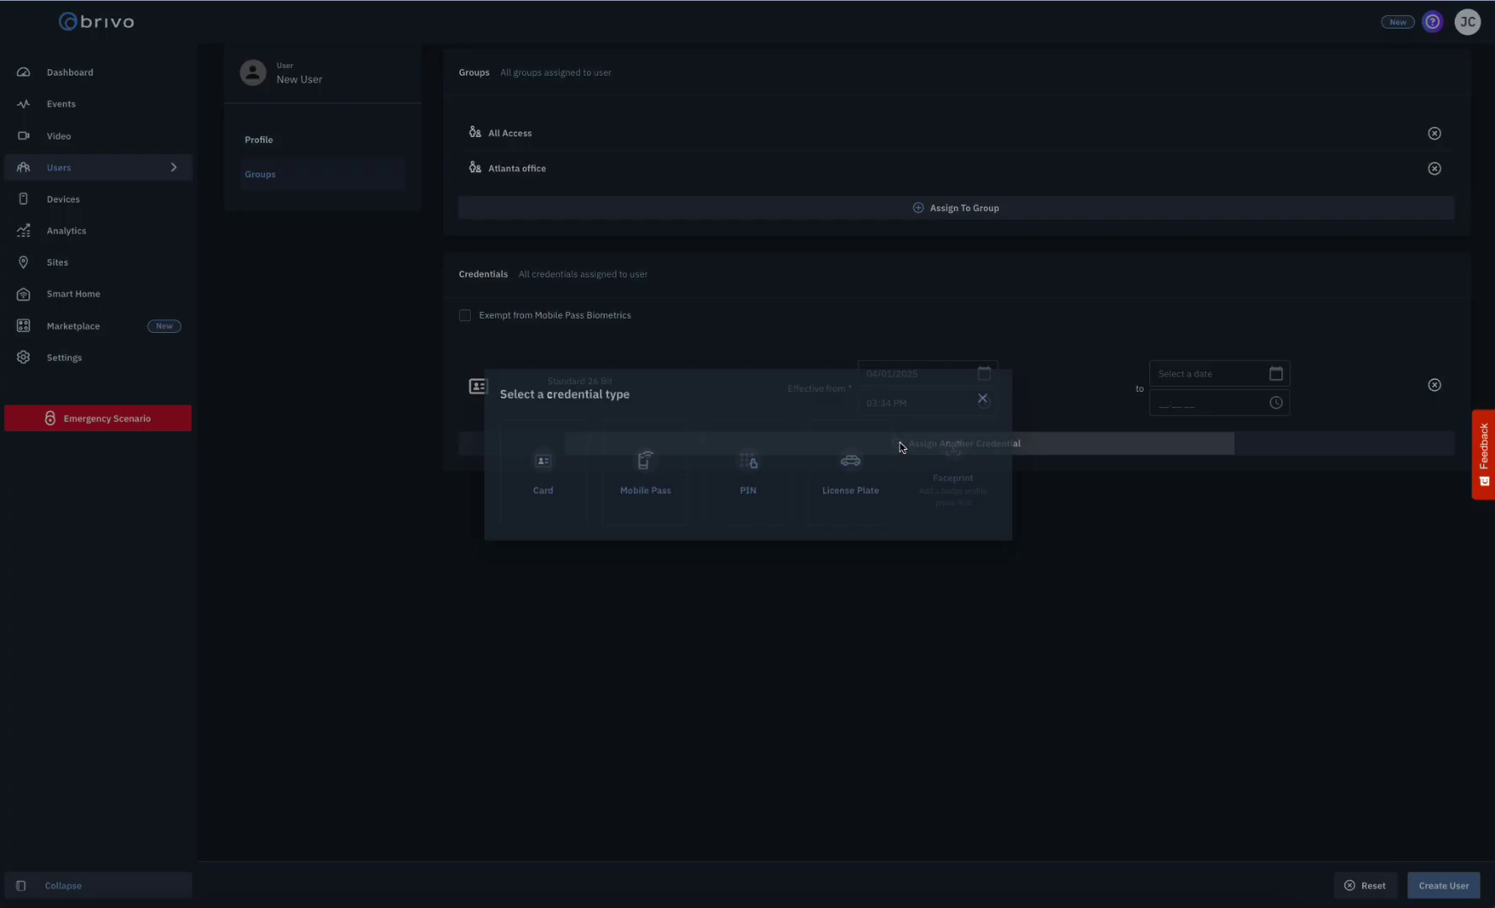
click(664, 494)
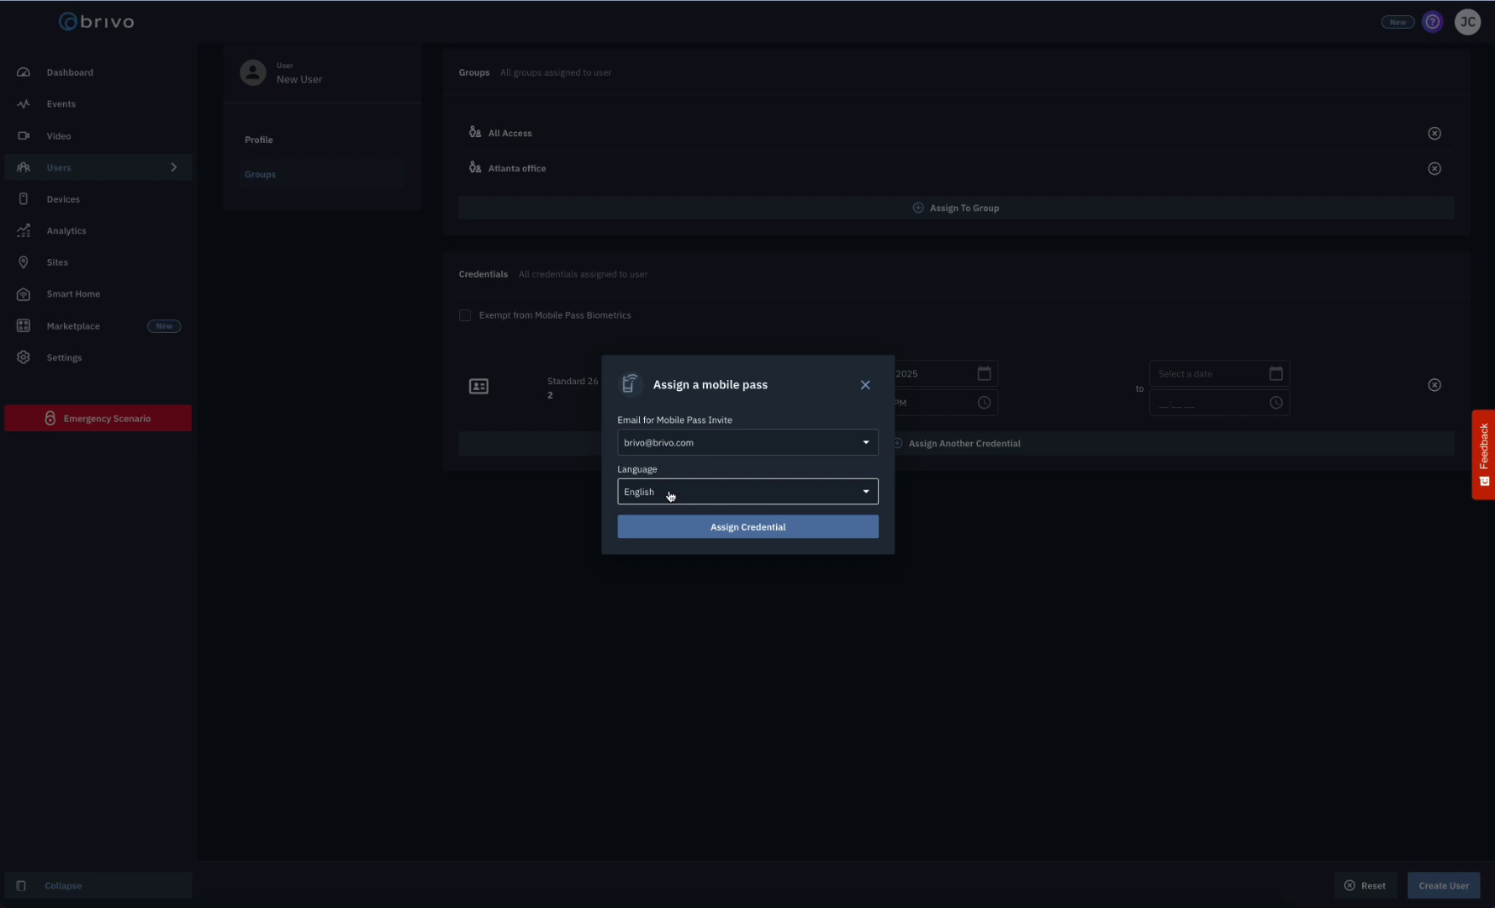
click(745, 444)
click(745, 446)
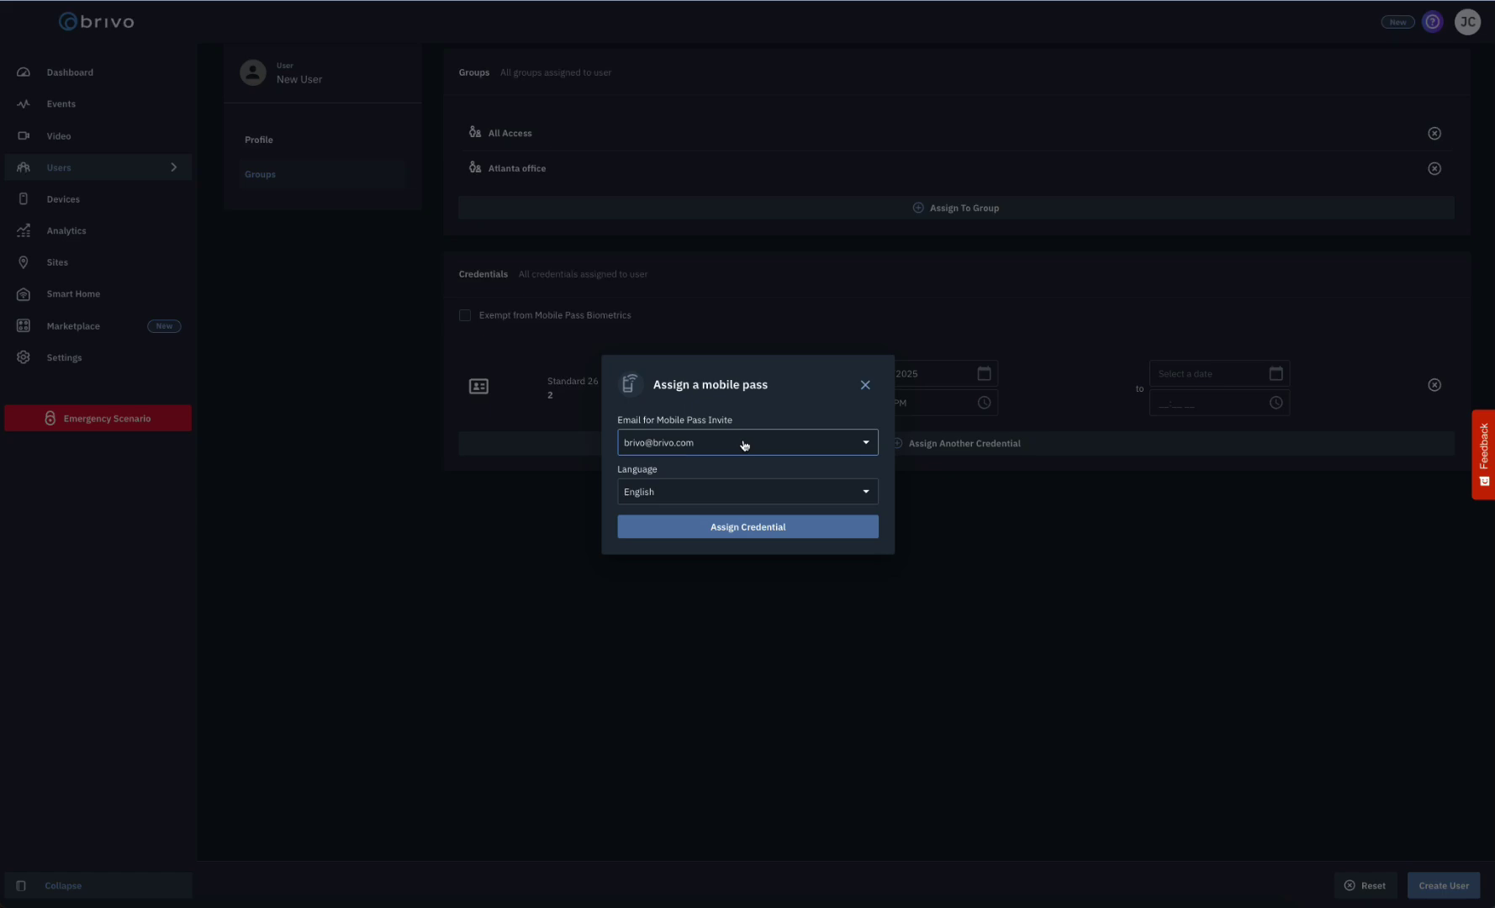
click(863, 389)
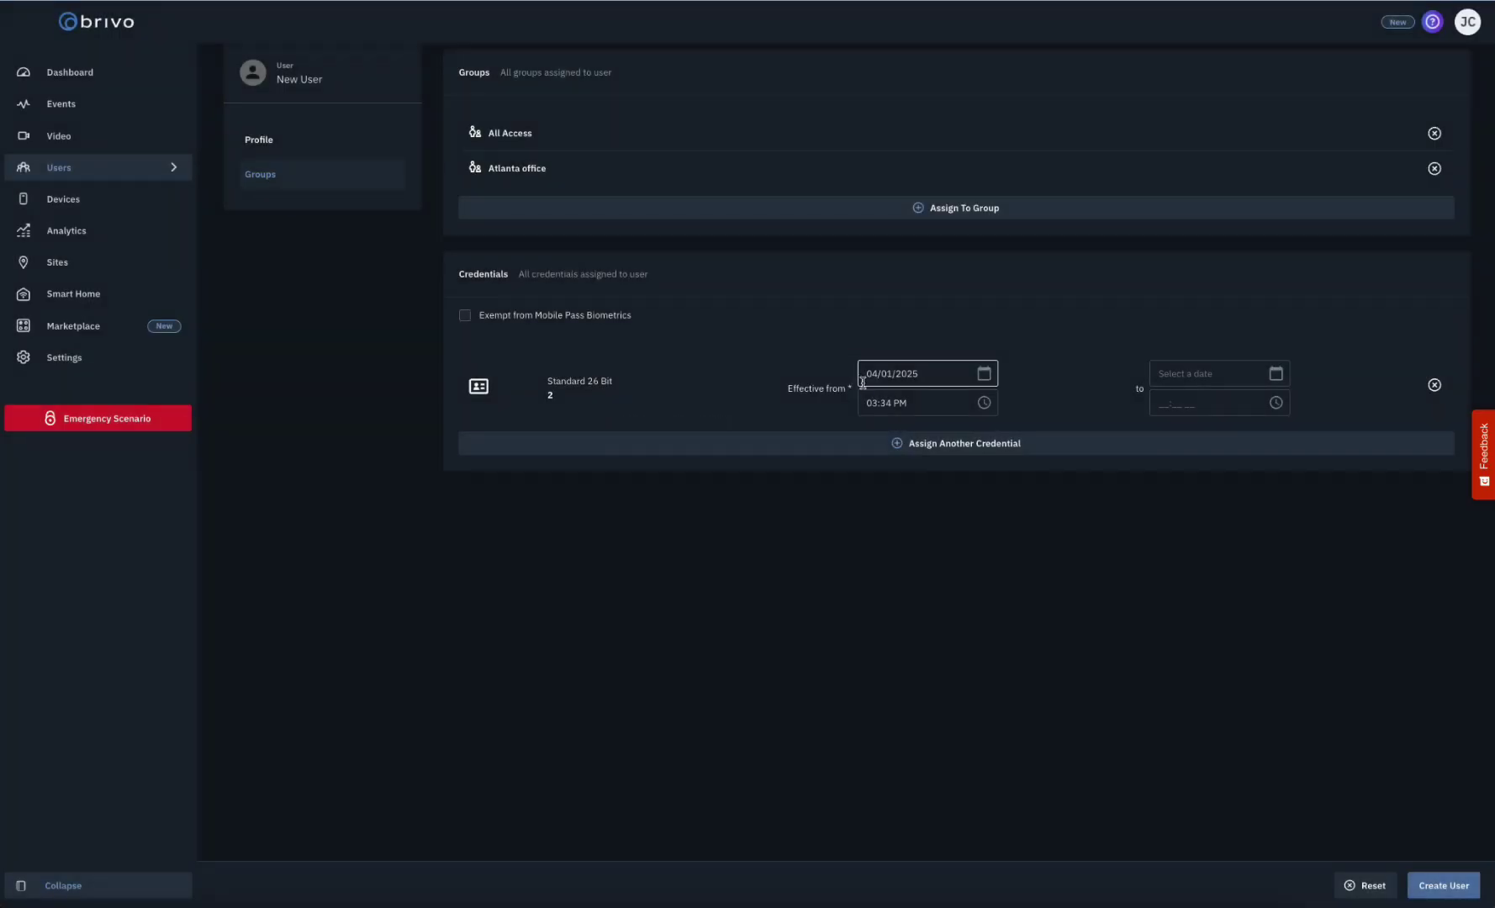
click(863, 446)
click(751, 458)
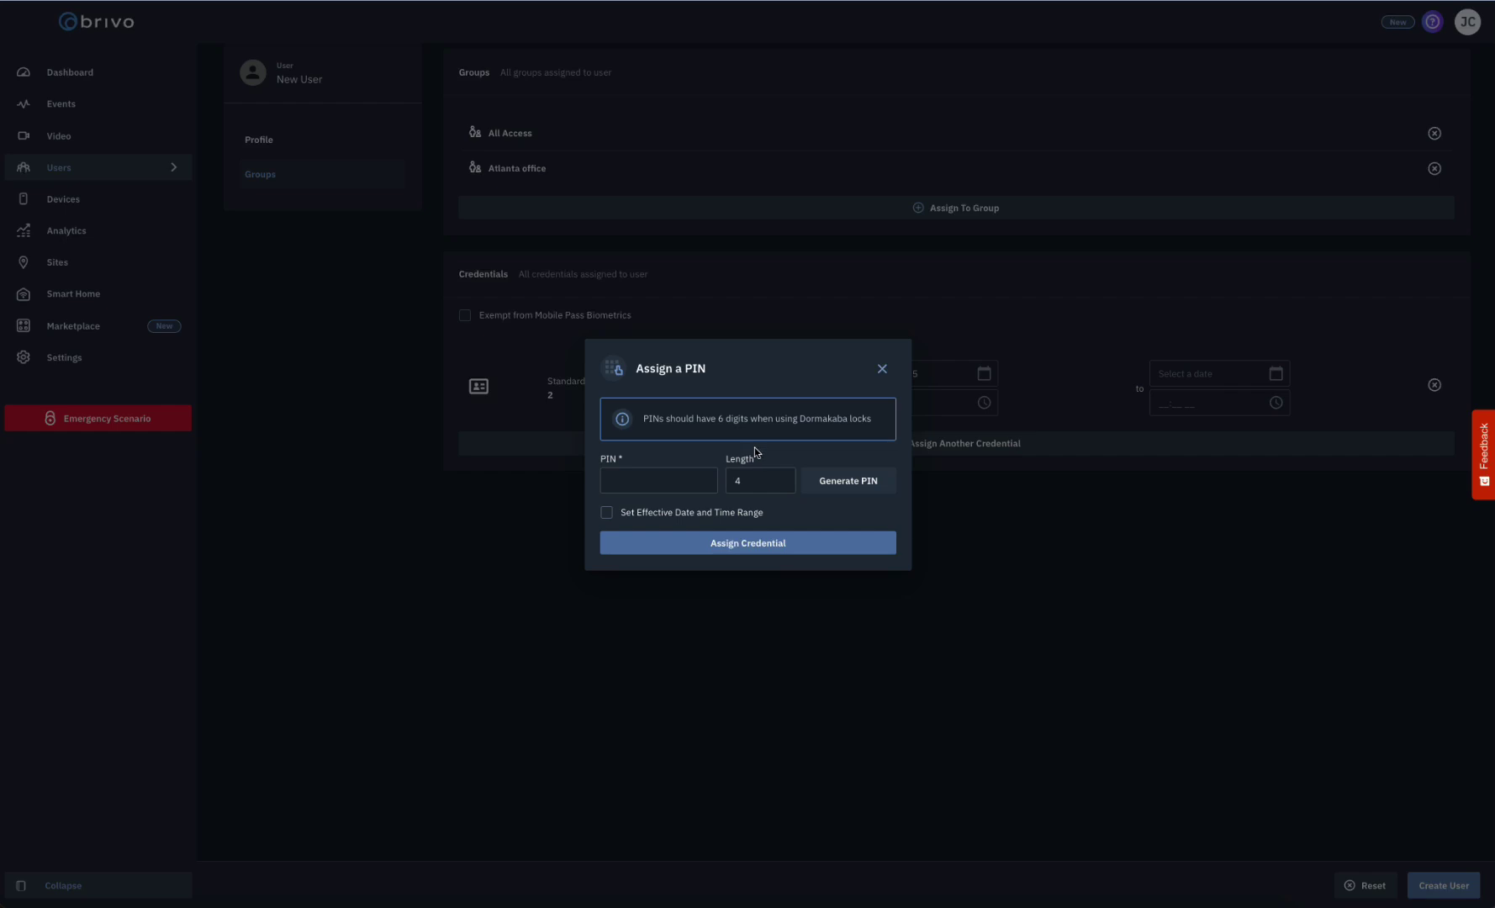
click(653, 479)
click(736, 481)
click(781, 477)
click(781, 477)
click(782, 477)
click(781, 484)
click(781, 483)
click(845, 484)
click(882, 368)
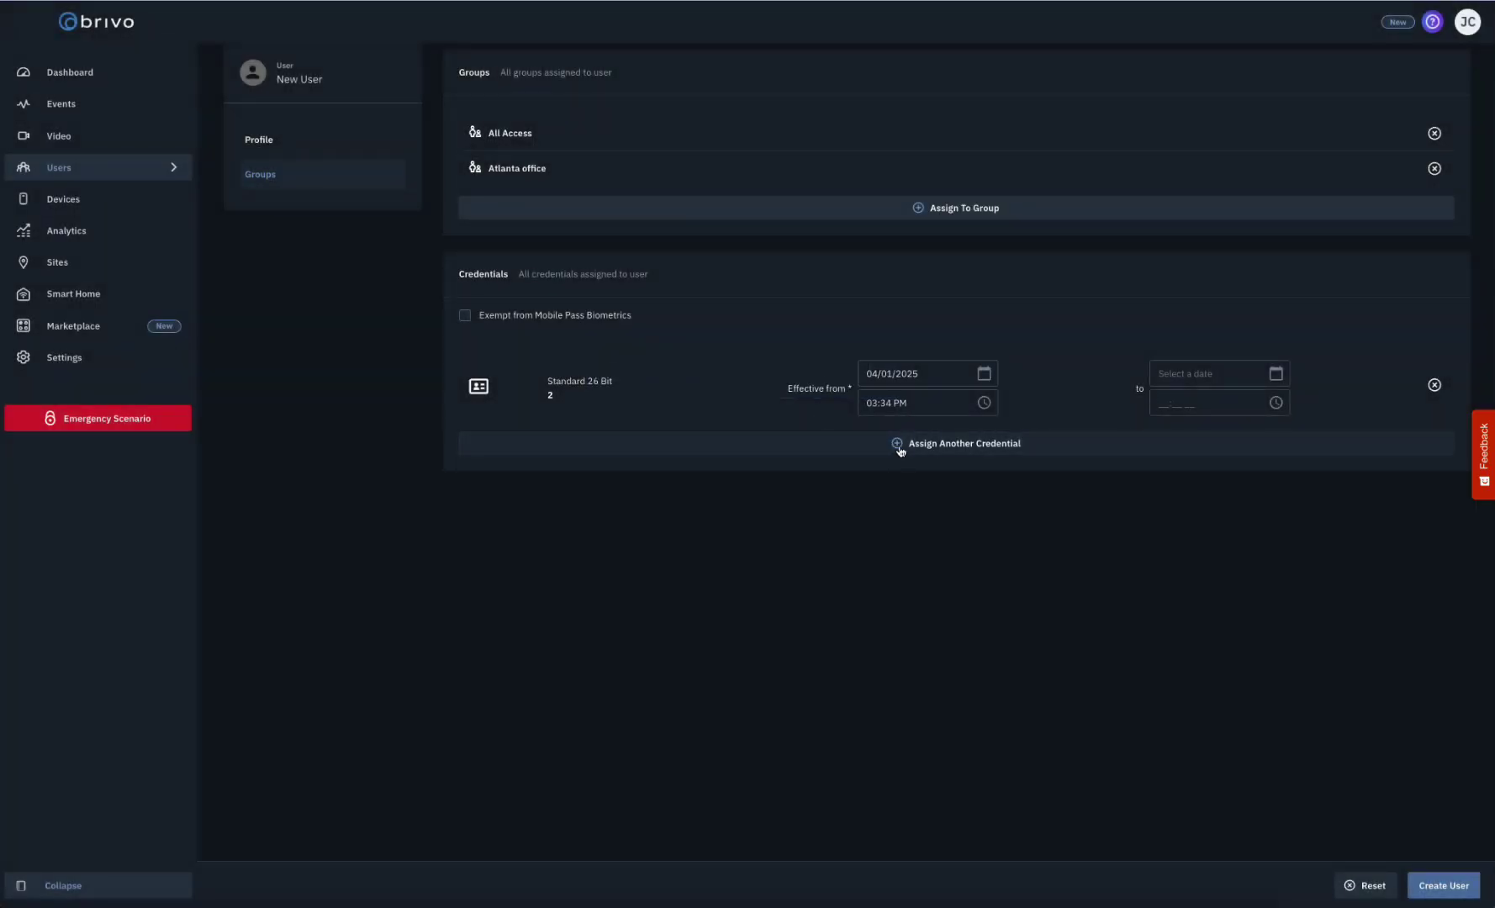
click(898, 445)
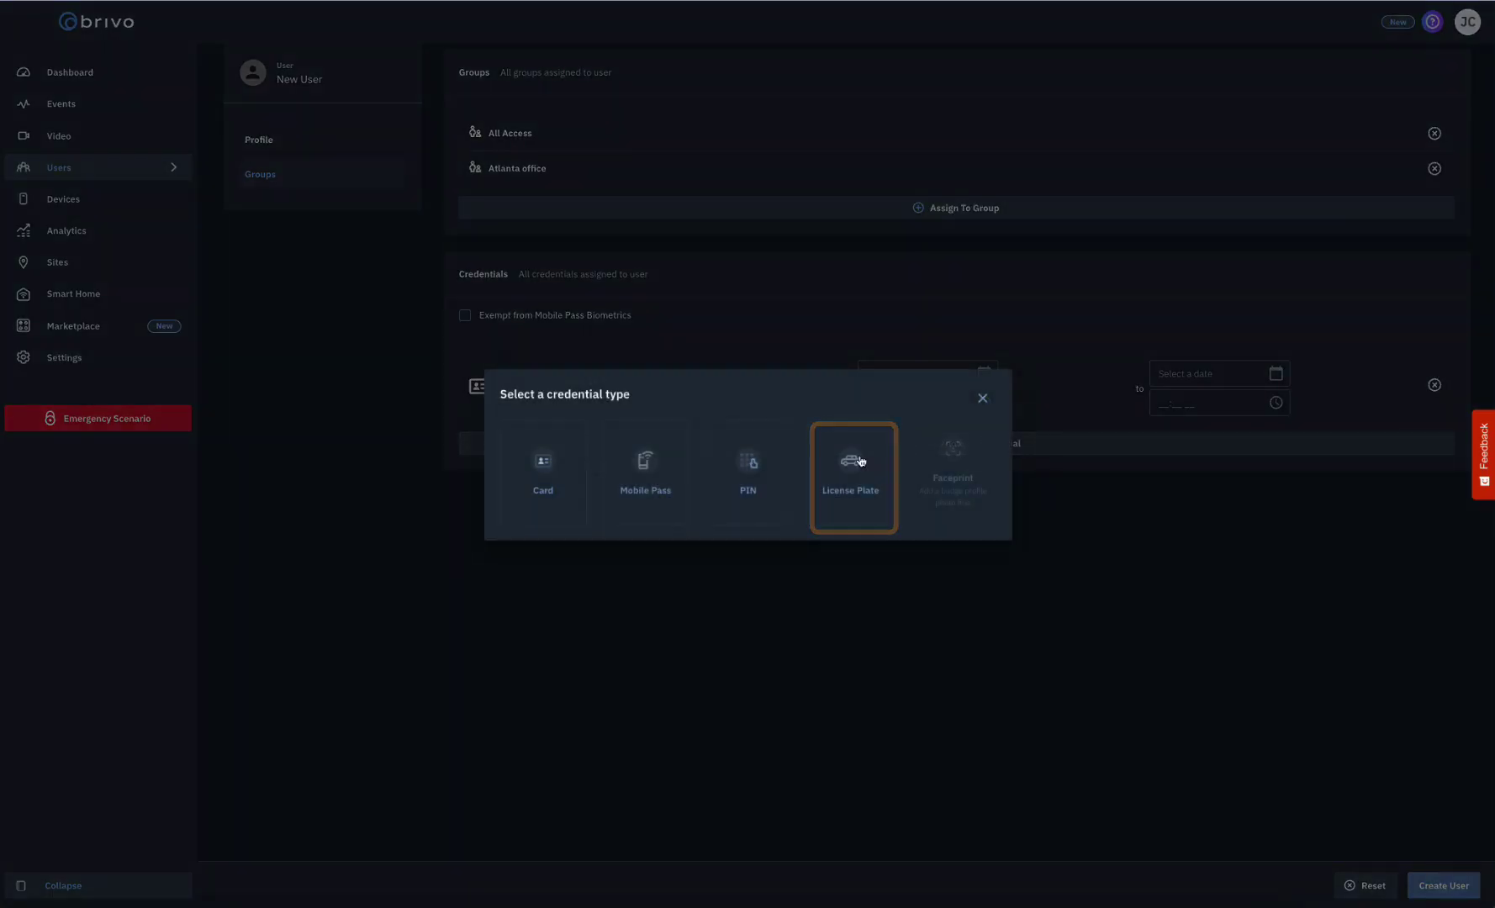
click(871, 460)
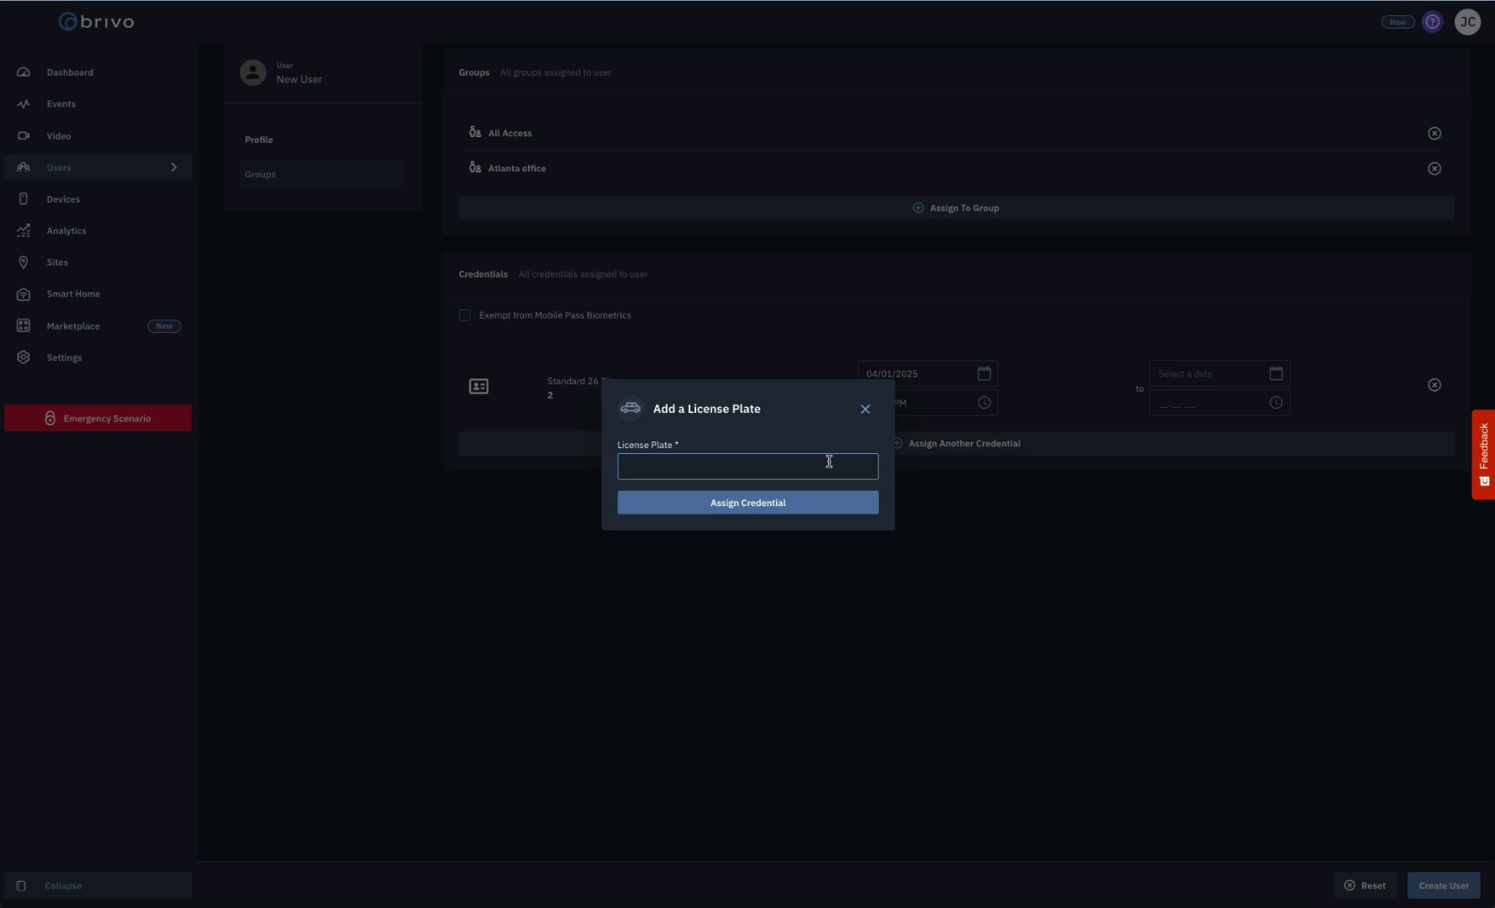
click(865, 410)
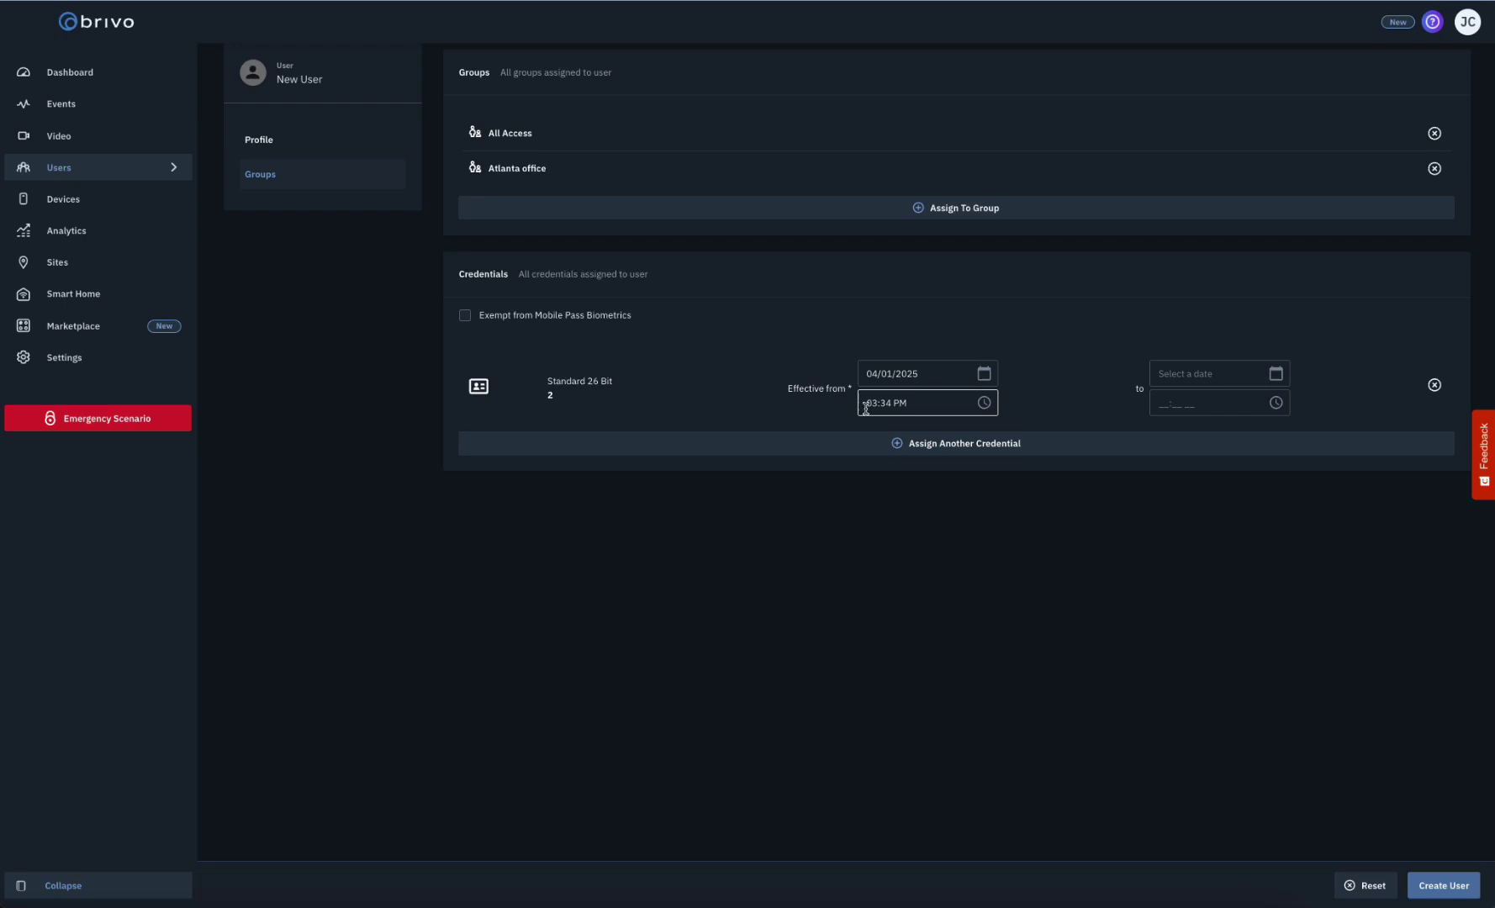
- Open an existing user's profile from the Users list and scroll to Credentials
click(127, 176)
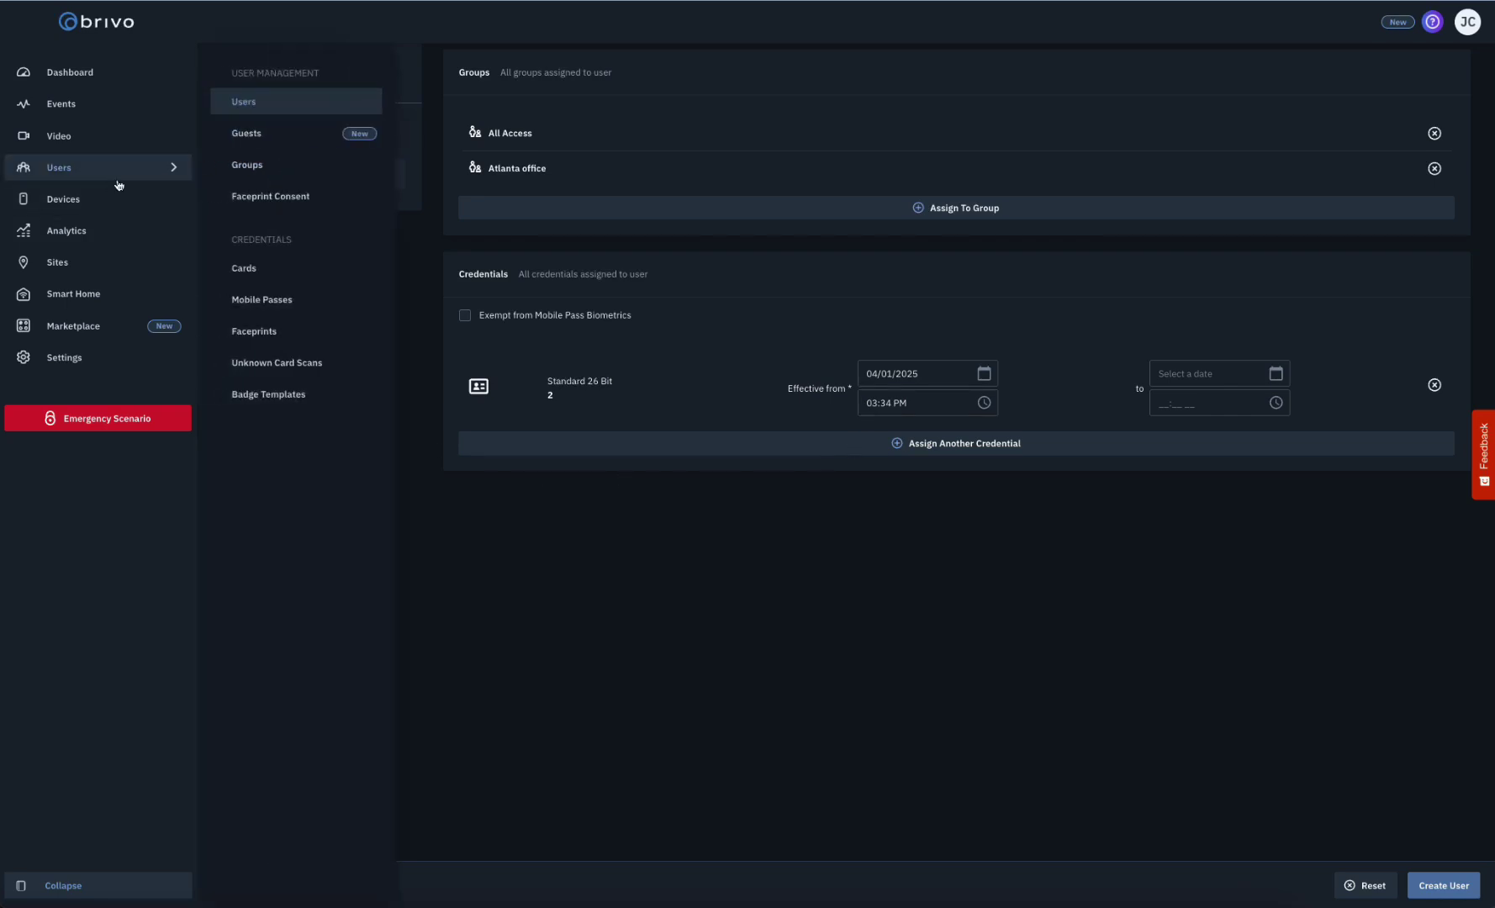
click(255, 112)
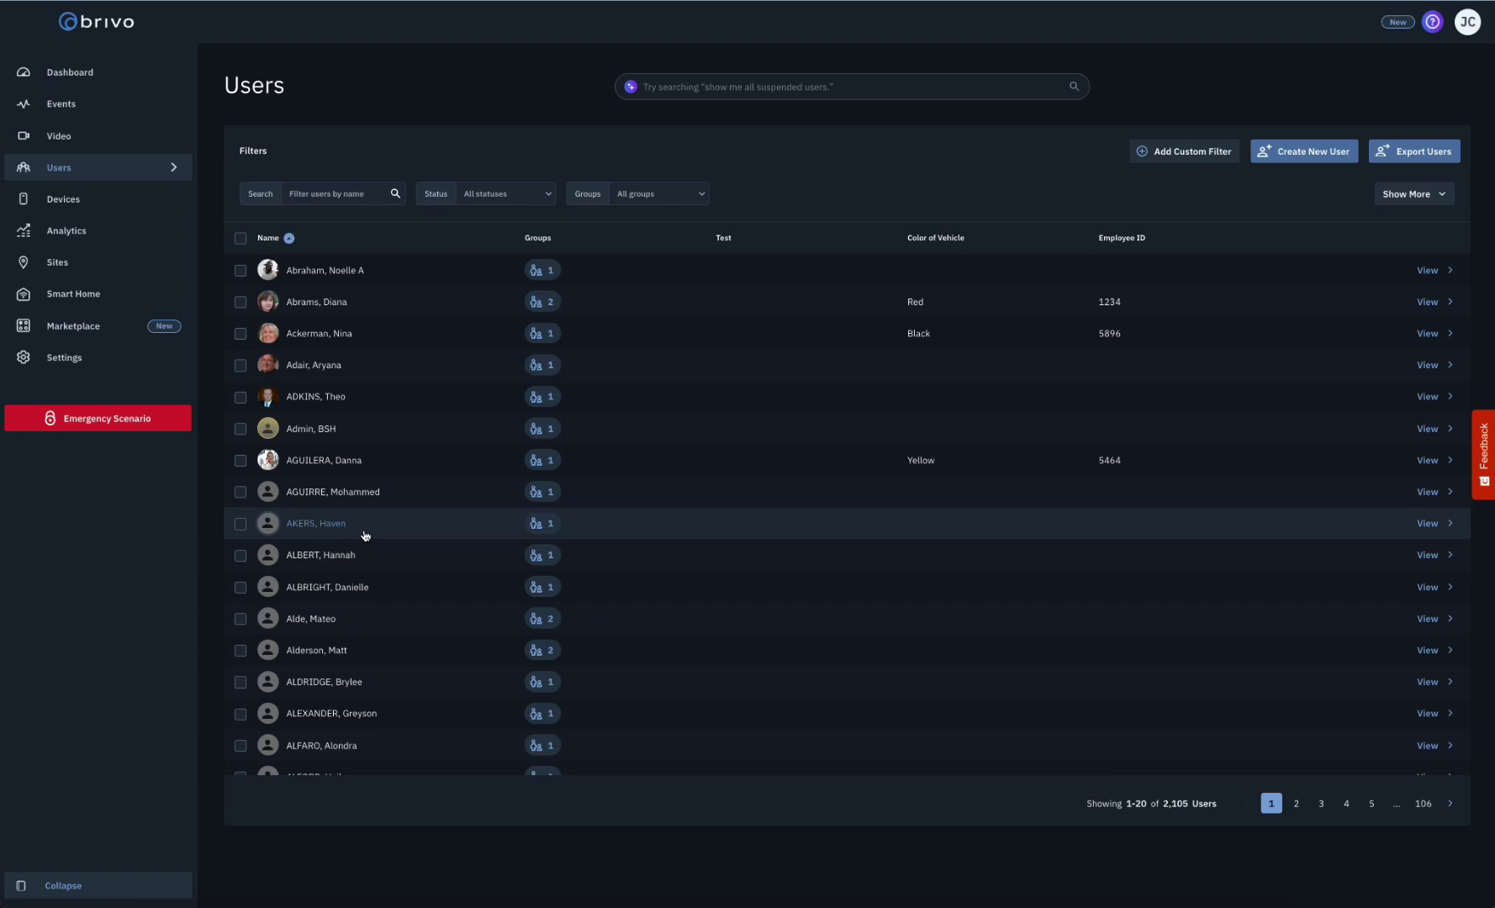
click(321, 461)
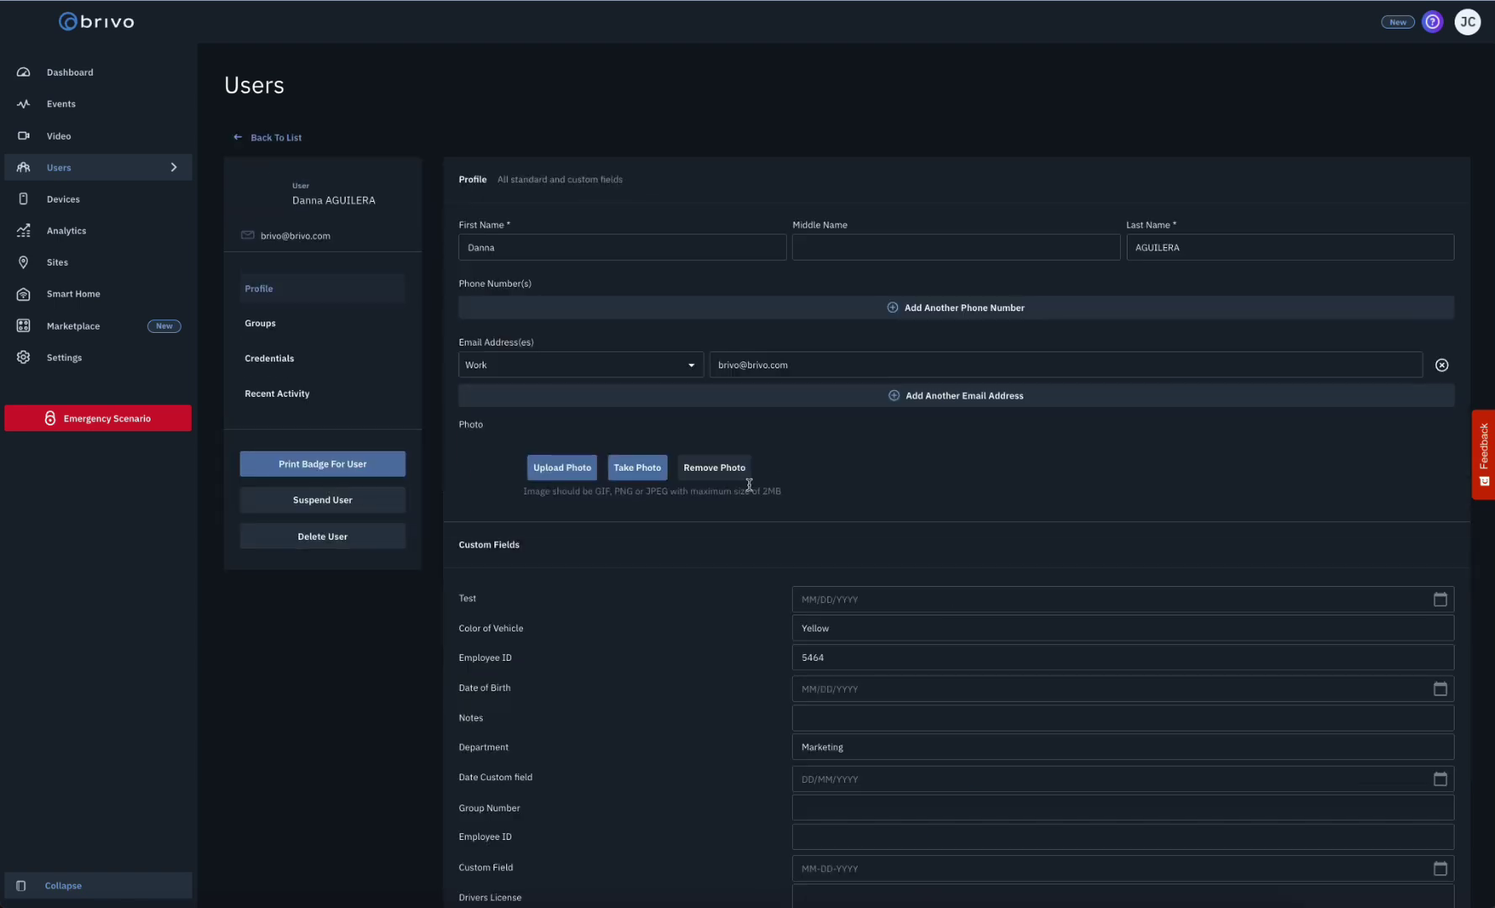
scroll(761, 494, down, 10)
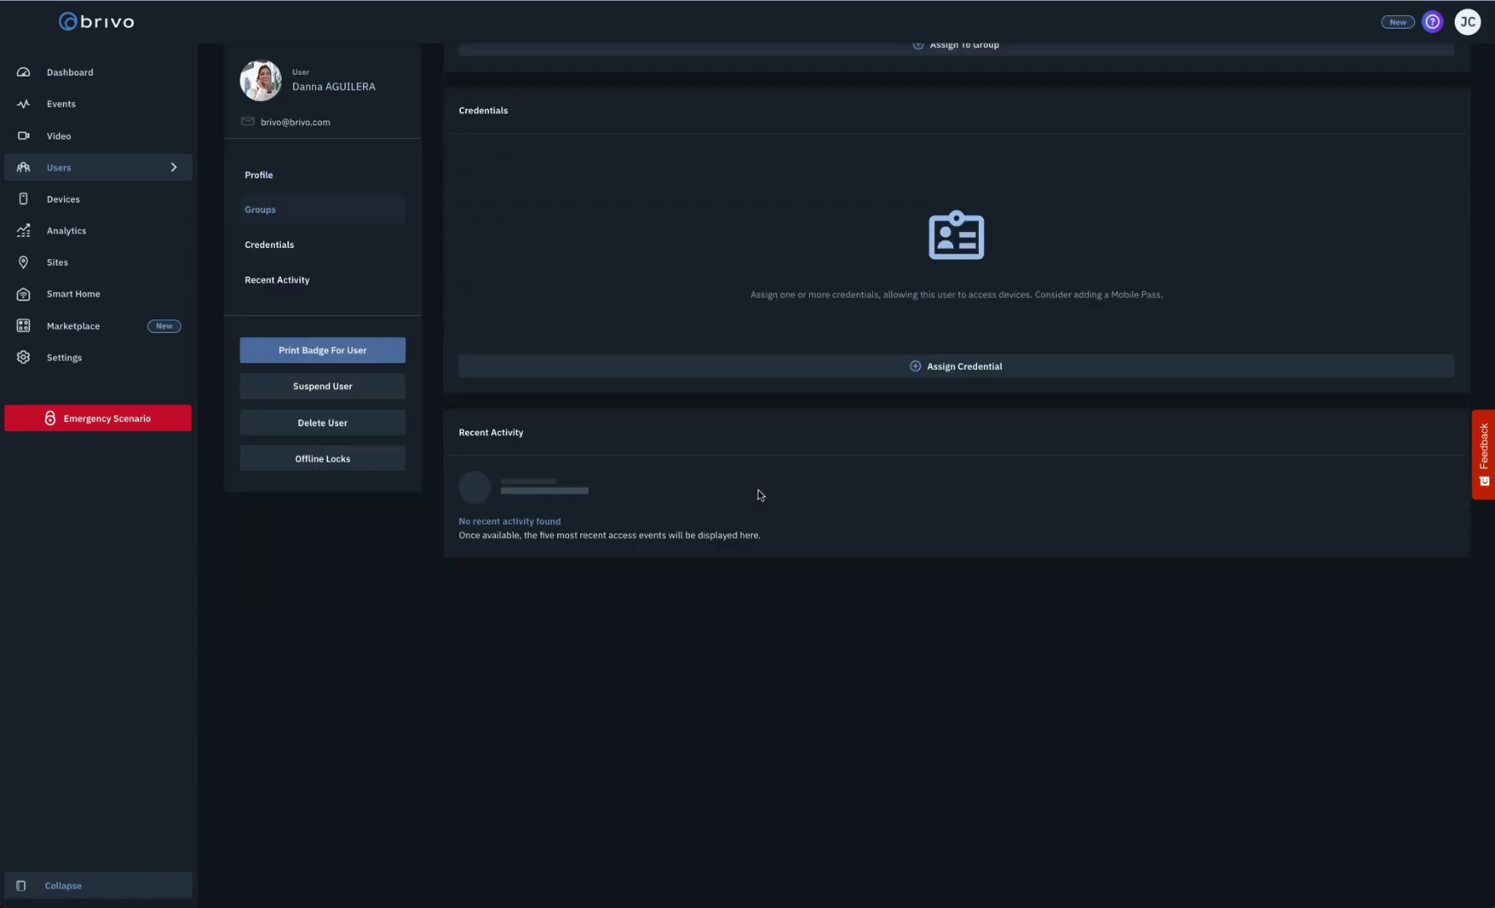
- Choose a Faceprint credential and dismiss the consent request without sending it
click(941, 372)
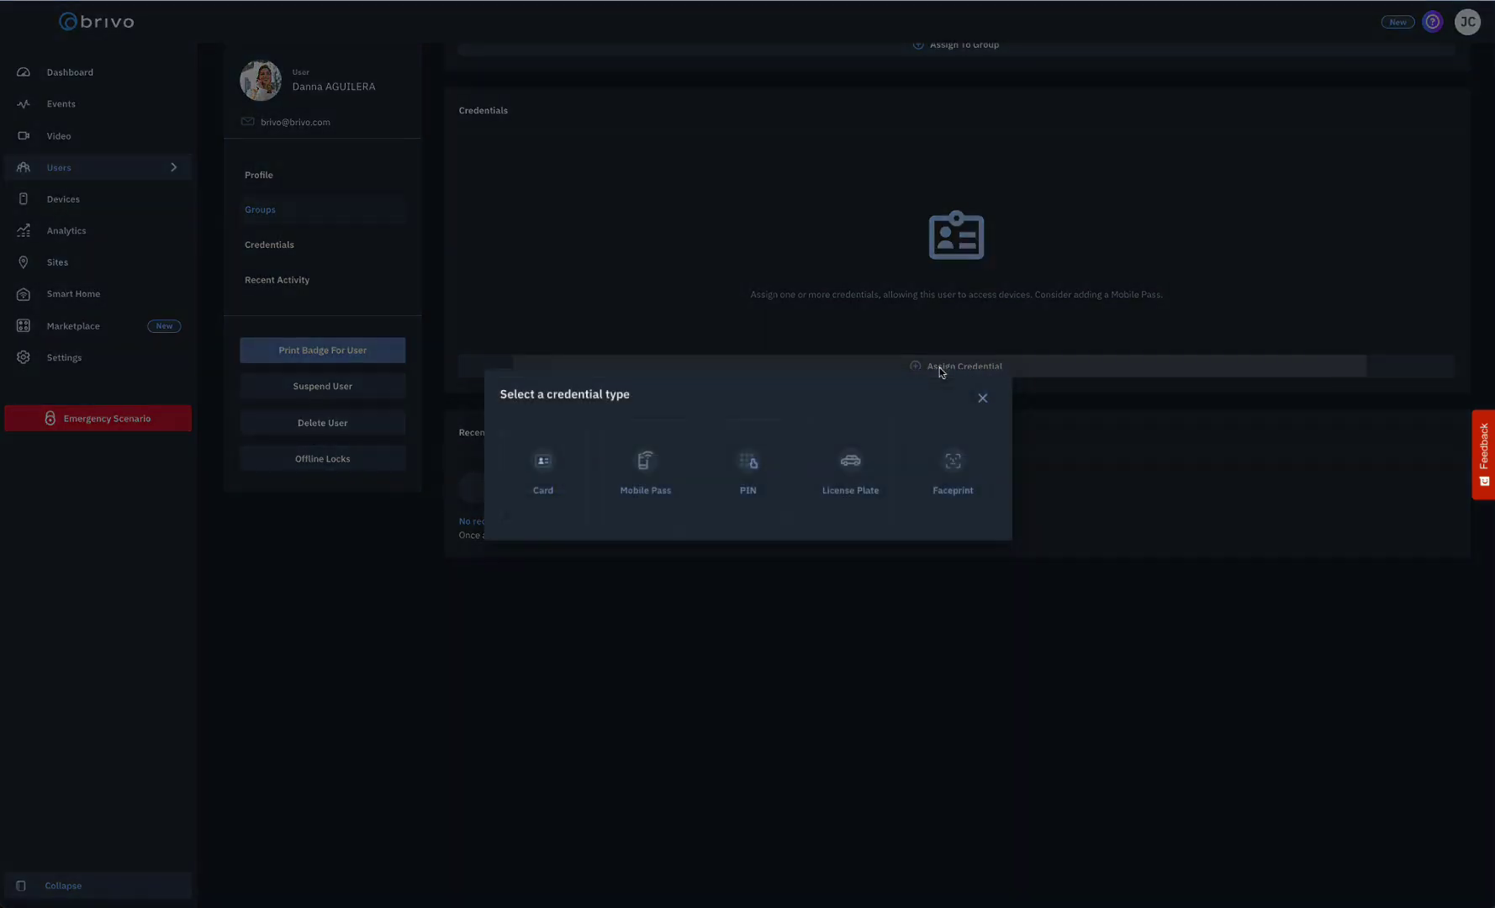
click(942, 467)
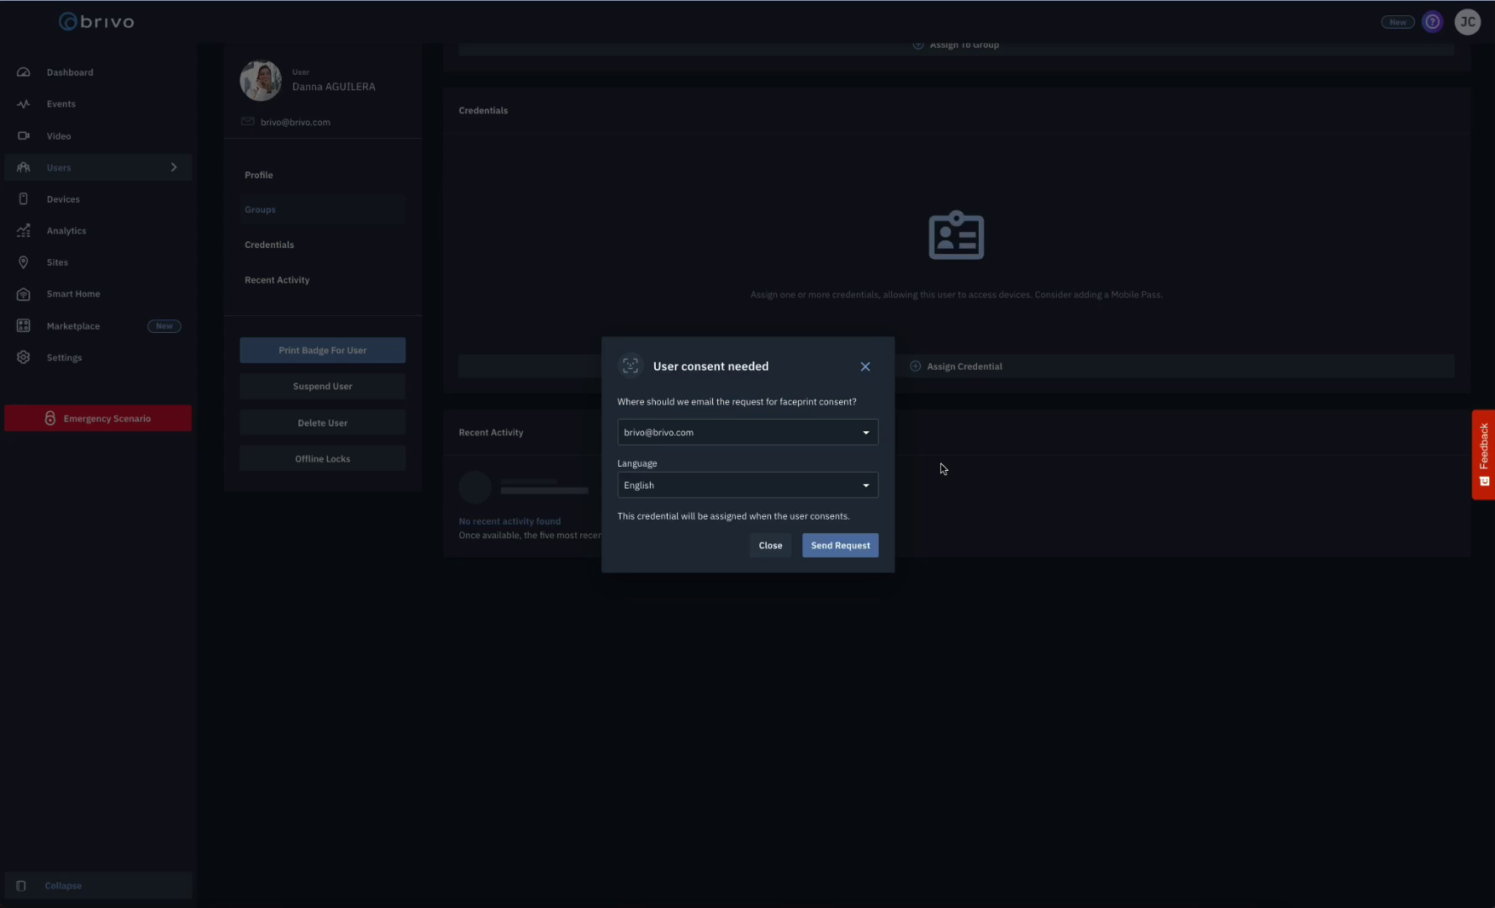
click(866, 368)
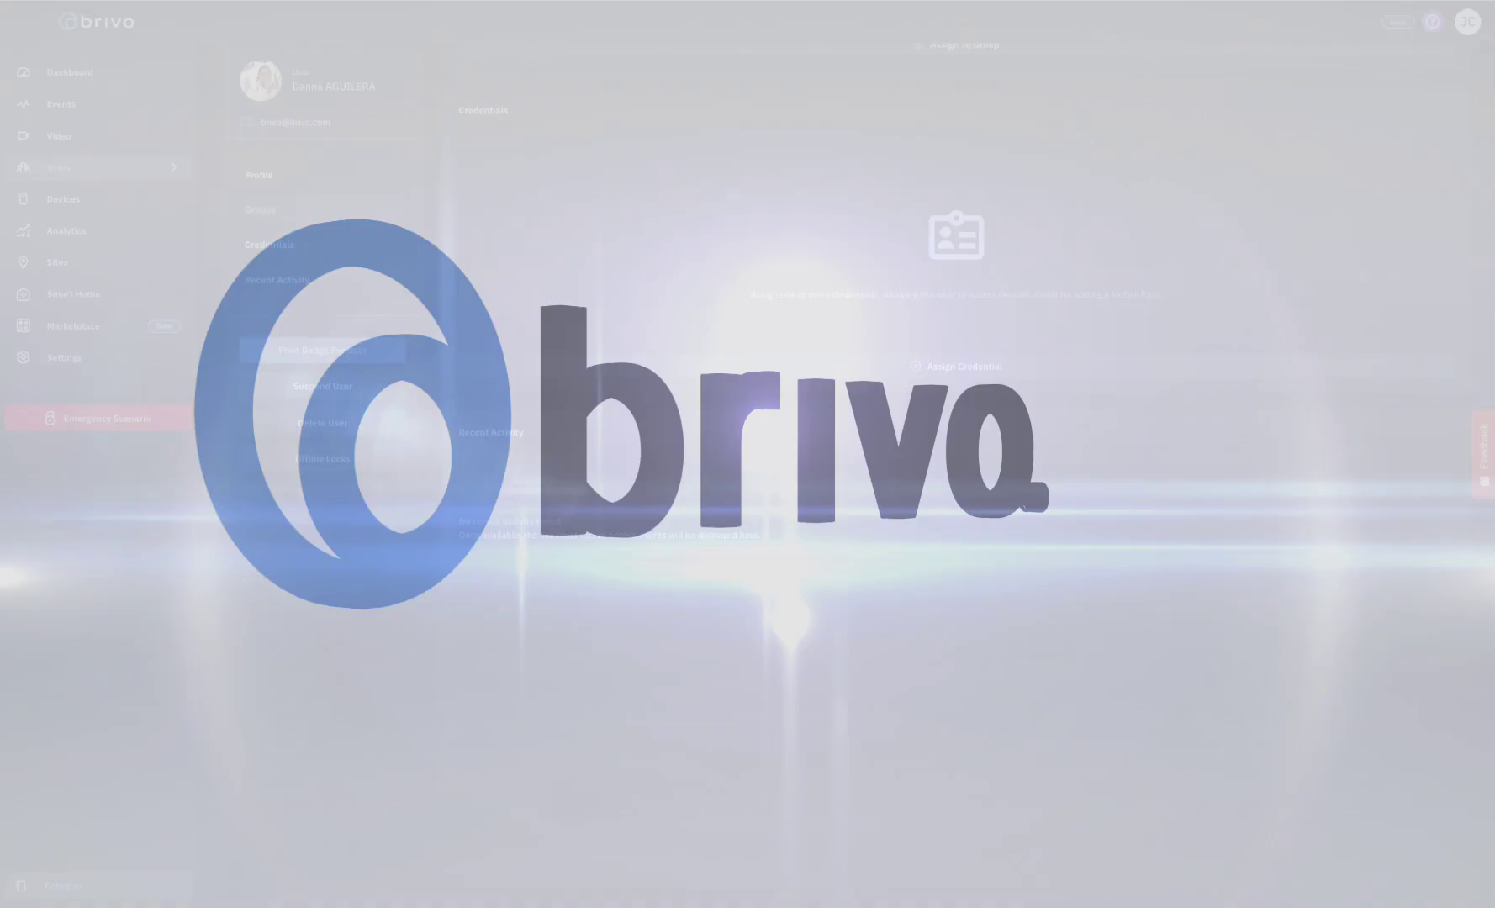